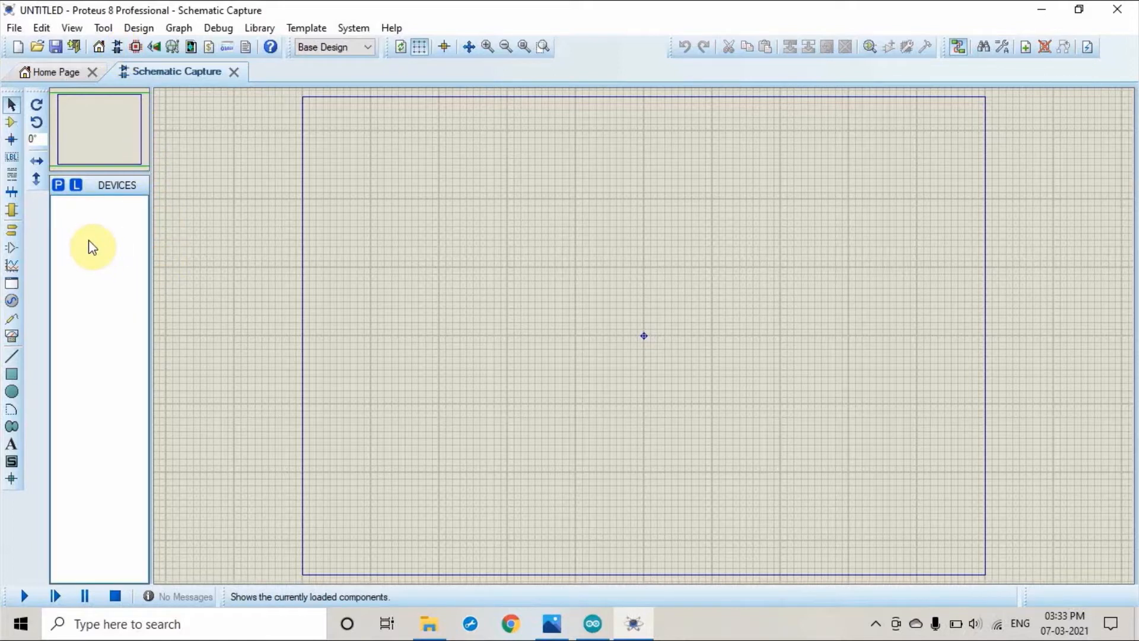
# Step: Search the schematic device library for Arduino
pyautogui.click(57, 189)
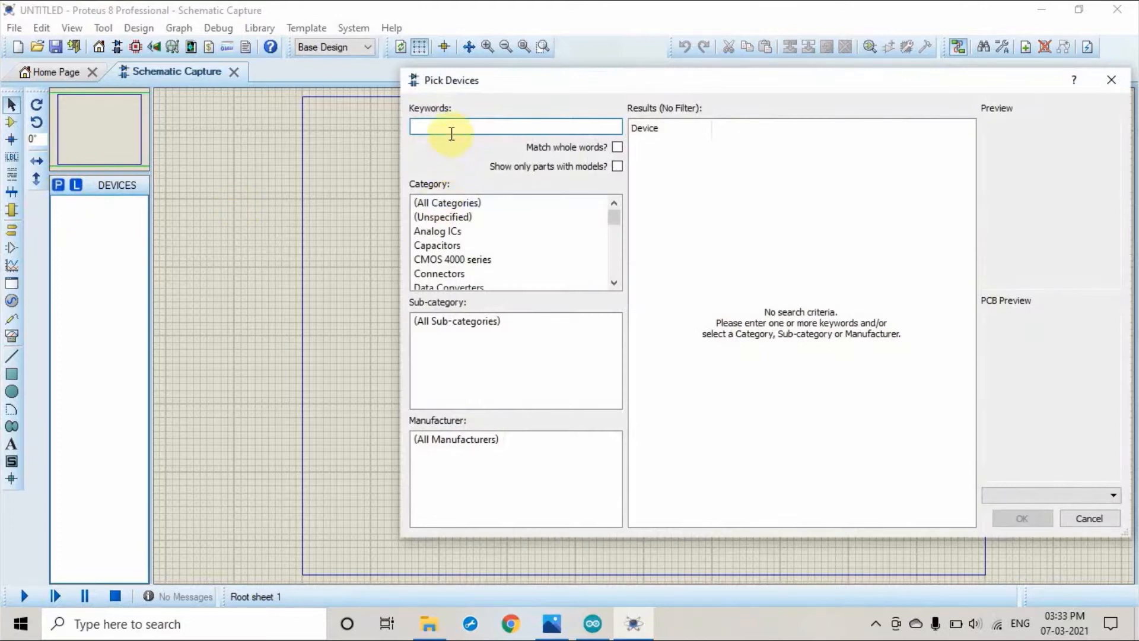
pyautogui.write('Ar')
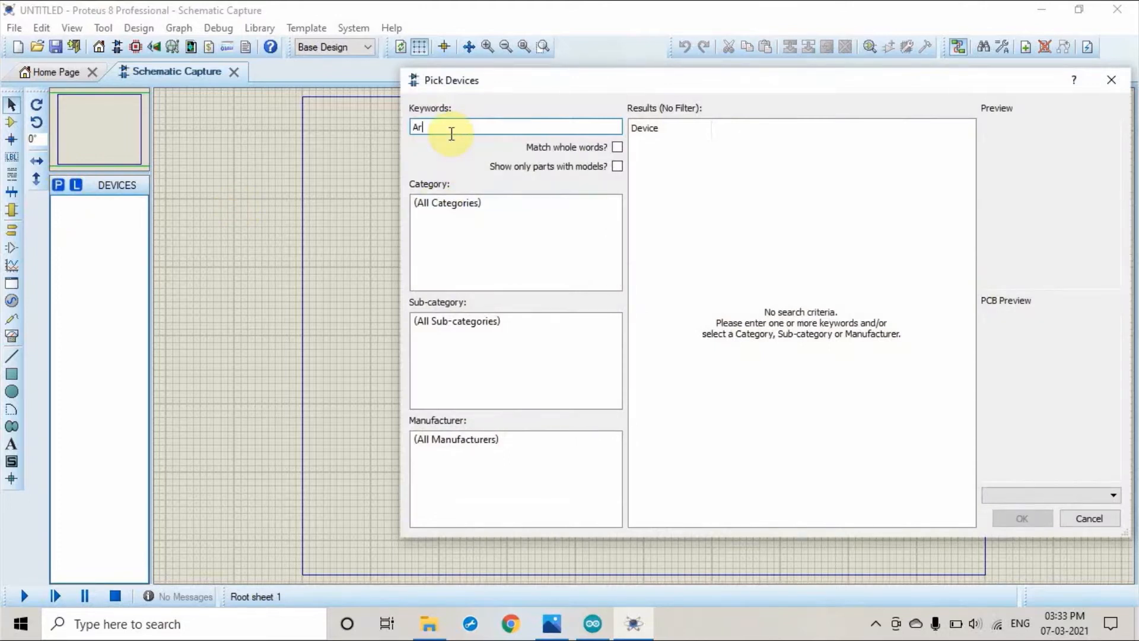
pyautogui.write('duino')
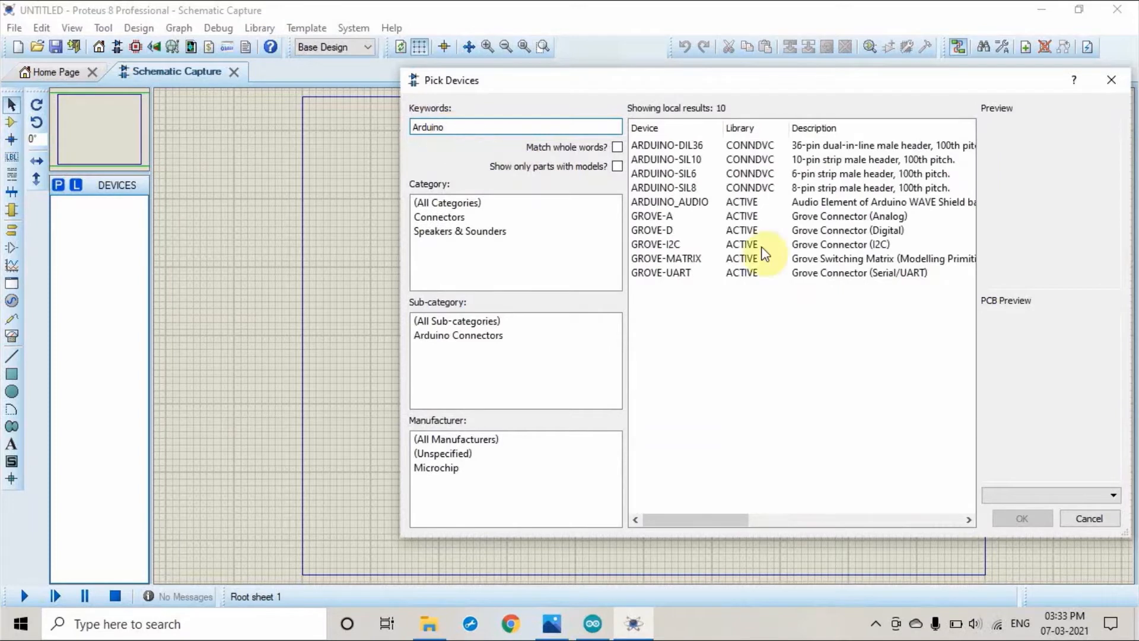
# Step: Preview the Arduino header and Grove connector parts found, and leave the device picker without choosing one
pyautogui.click(674, 145)
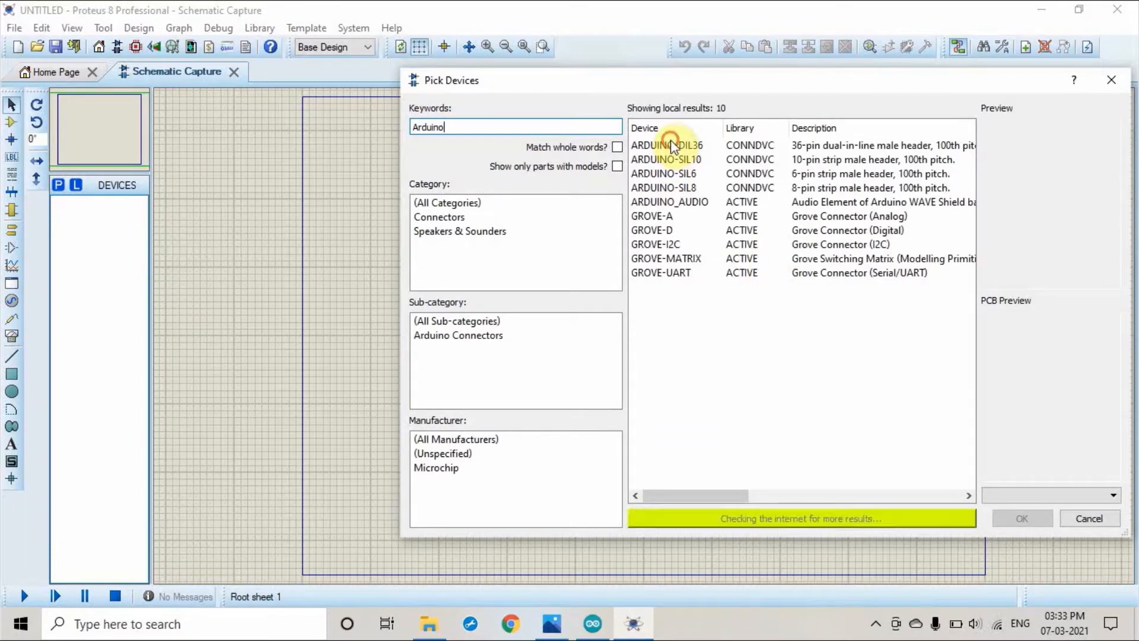
pyautogui.click(671, 161)
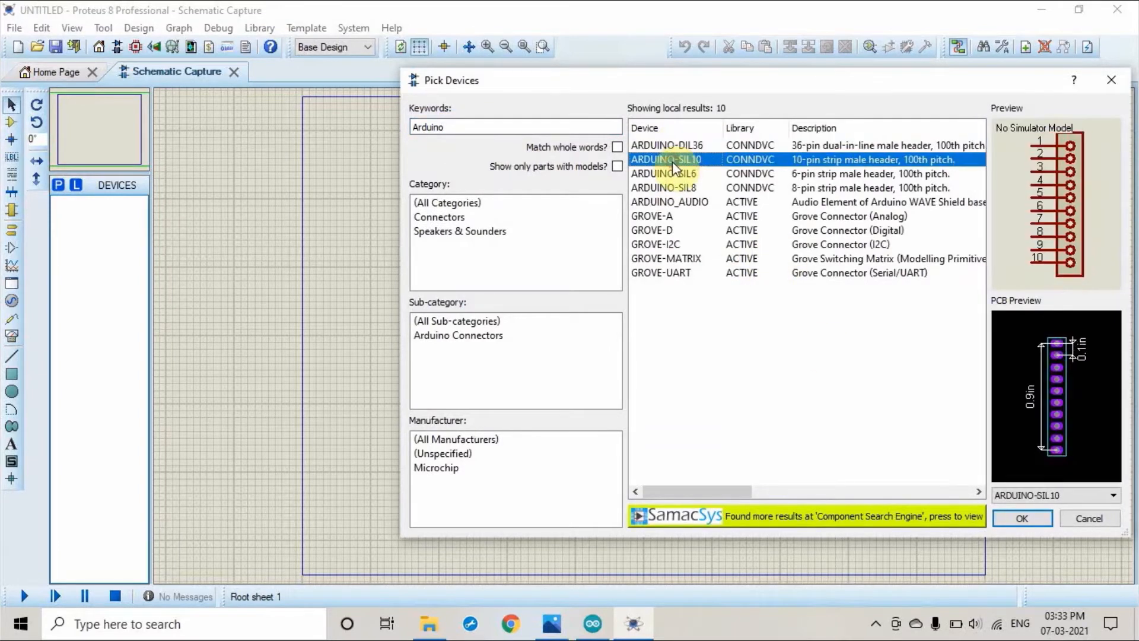
pyautogui.click(673, 173)
pyautogui.click(679, 187)
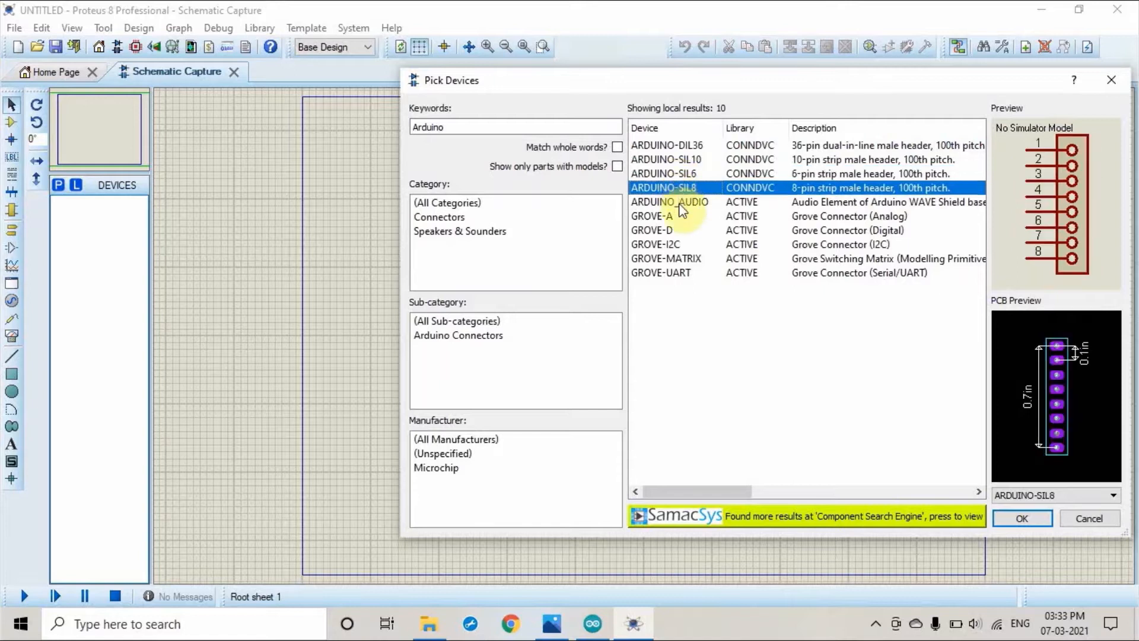
pyautogui.click(682, 211)
pyautogui.click(670, 217)
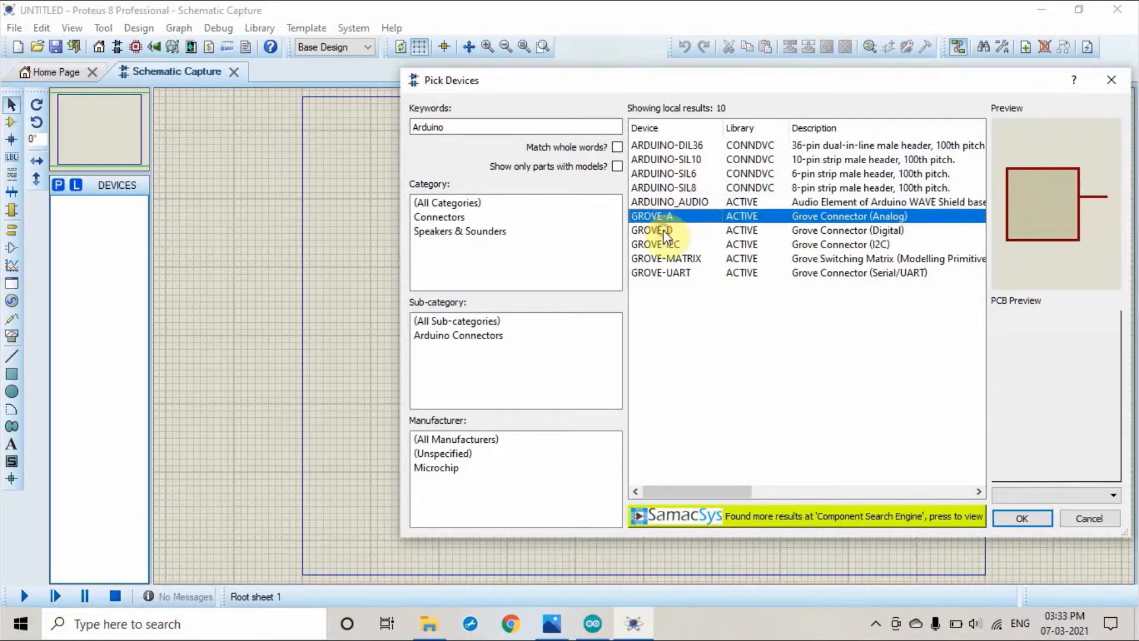
pyautogui.click(666, 231)
pyautogui.click(668, 245)
pyautogui.click(668, 259)
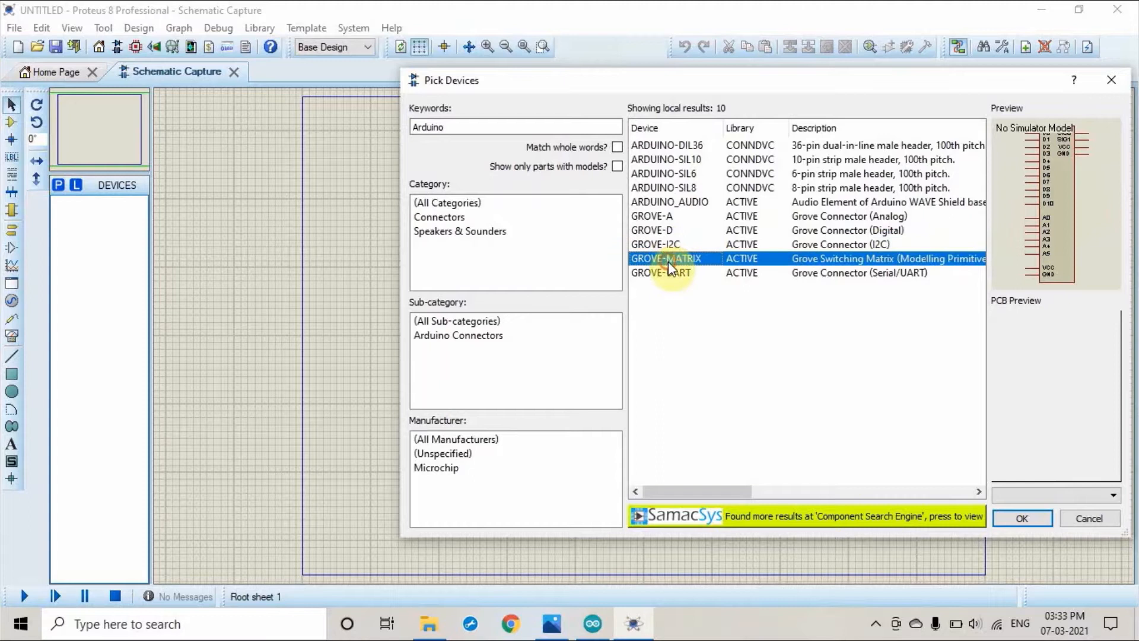
pyautogui.click(669, 273)
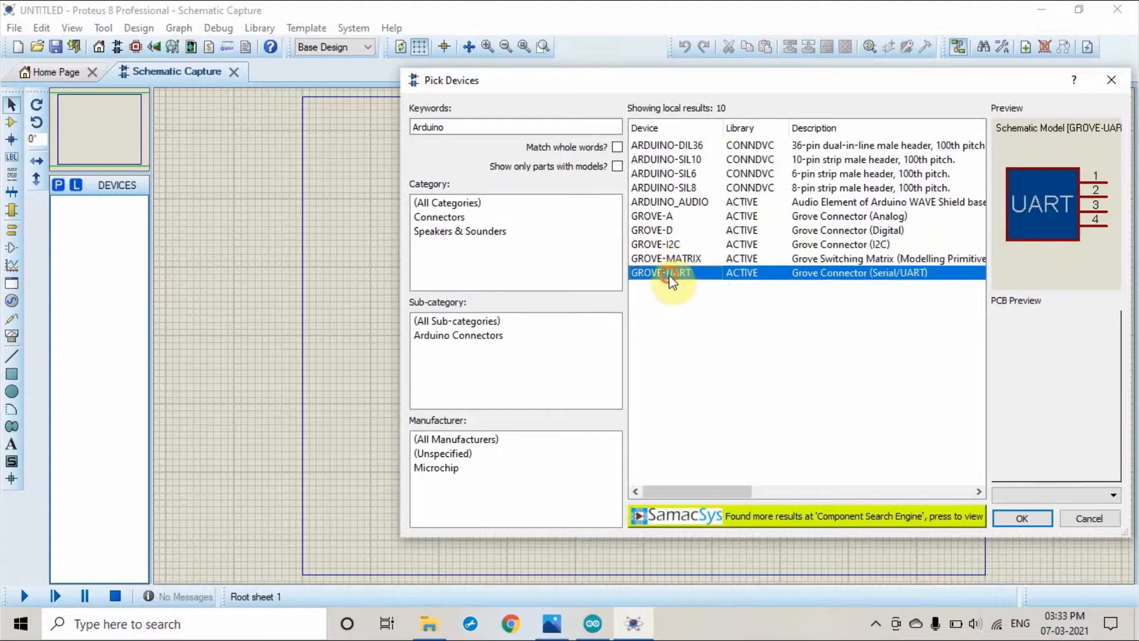
pyautogui.click(661, 145)
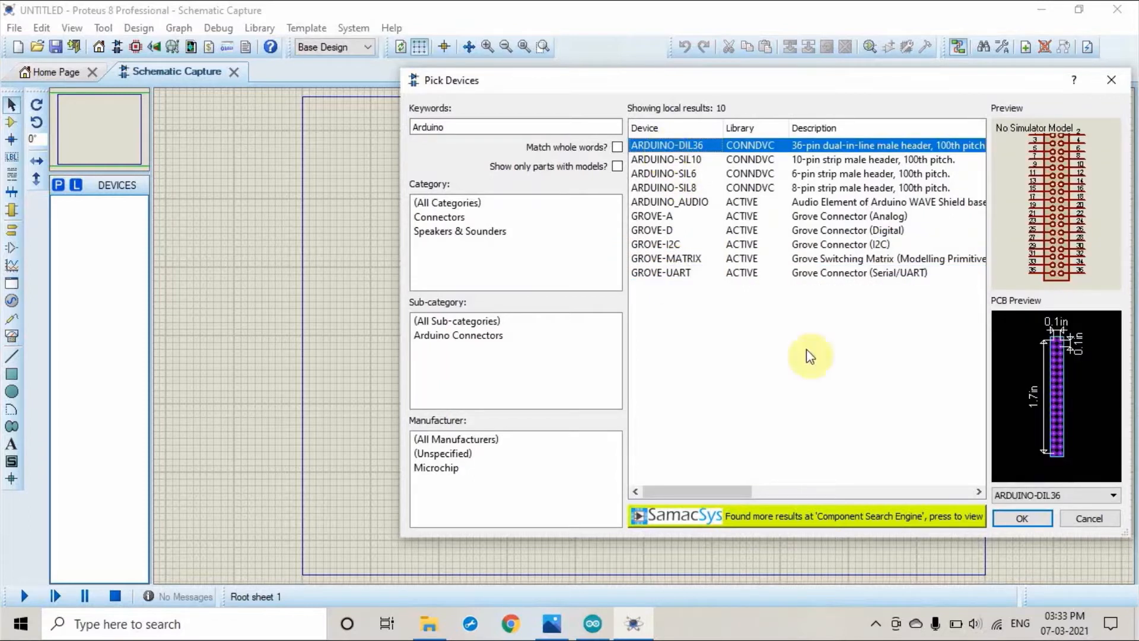
pyautogui.click(1105, 515)
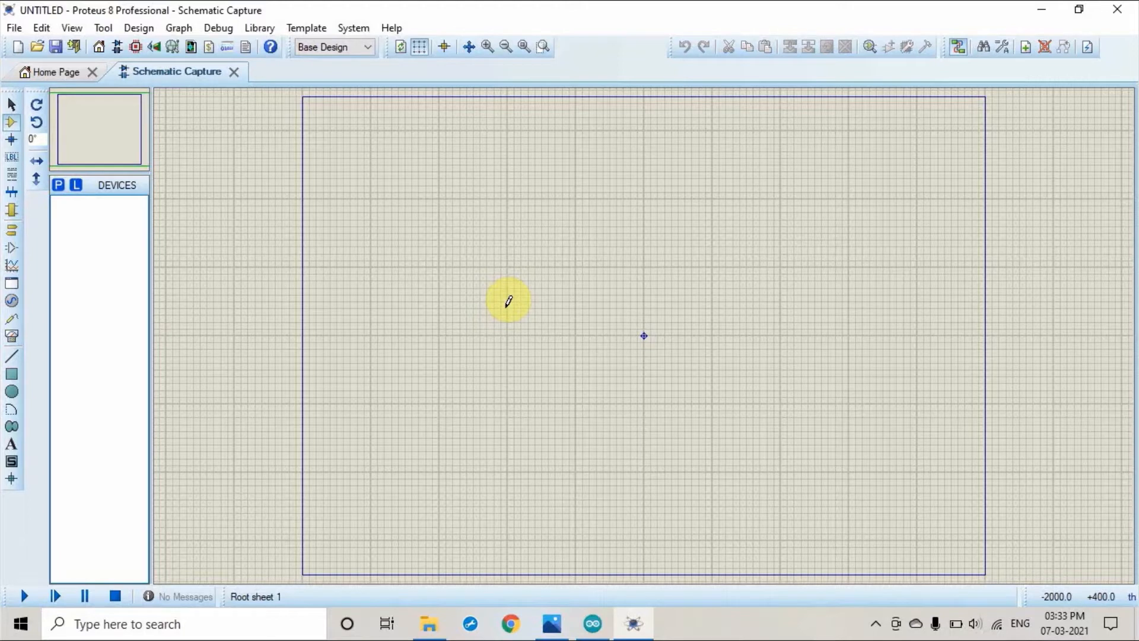
# Step: Switch to File Explorer, open the Arduino Proteus Library archive in WinRAR and open its Arduino Proteus Library folder
pyautogui.click(427, 629)
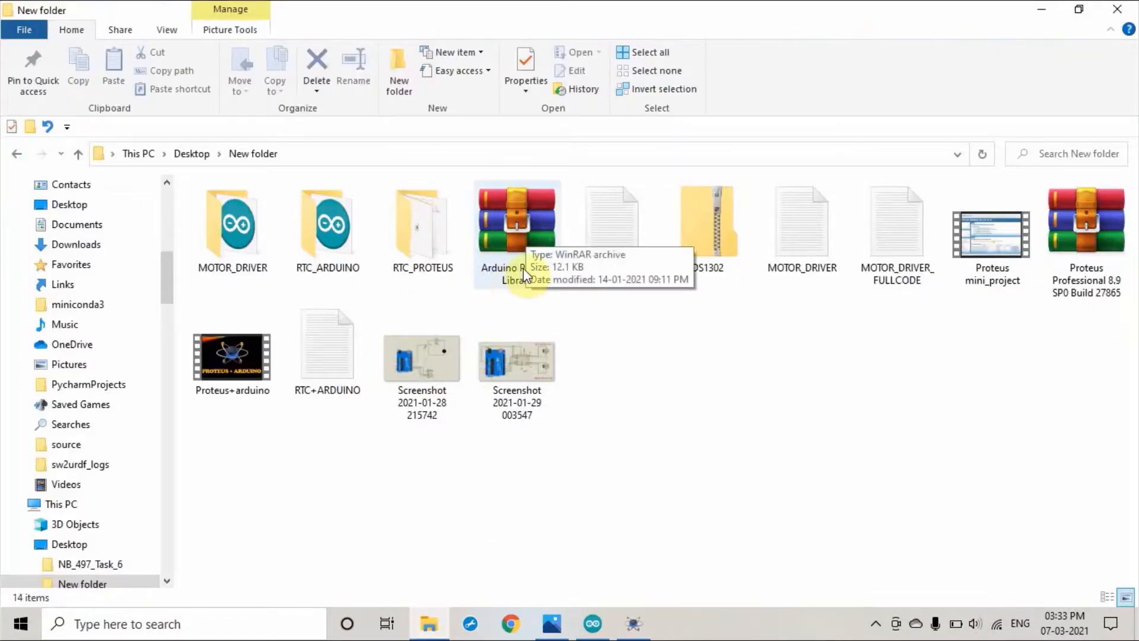
pyautogui.click(511, 239)
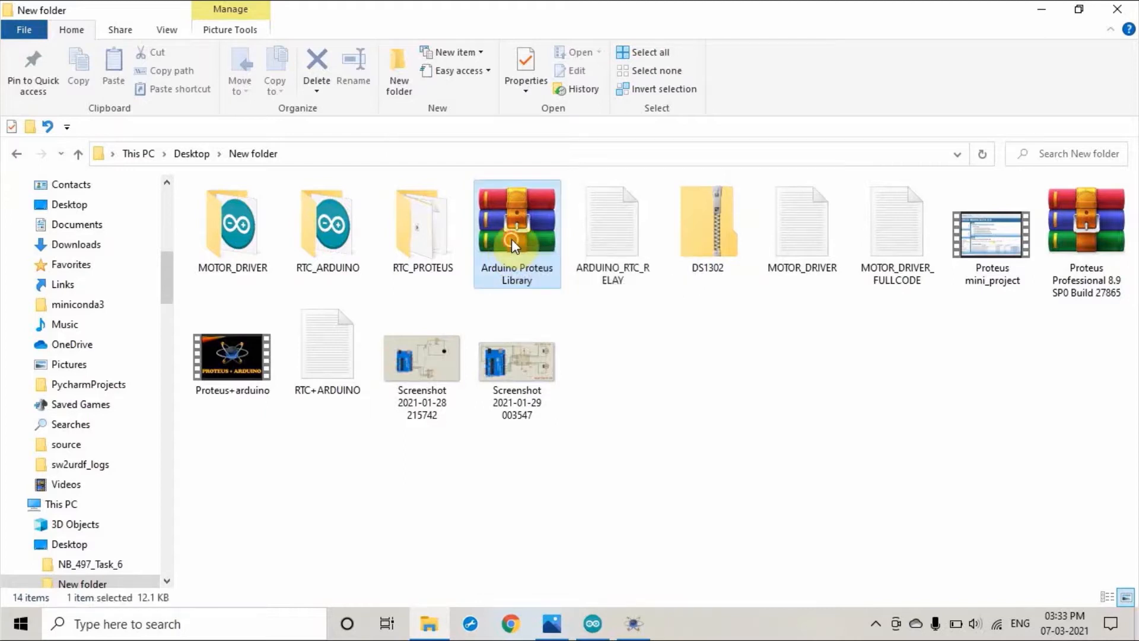
pyautogui.doubleClick(511, 239)
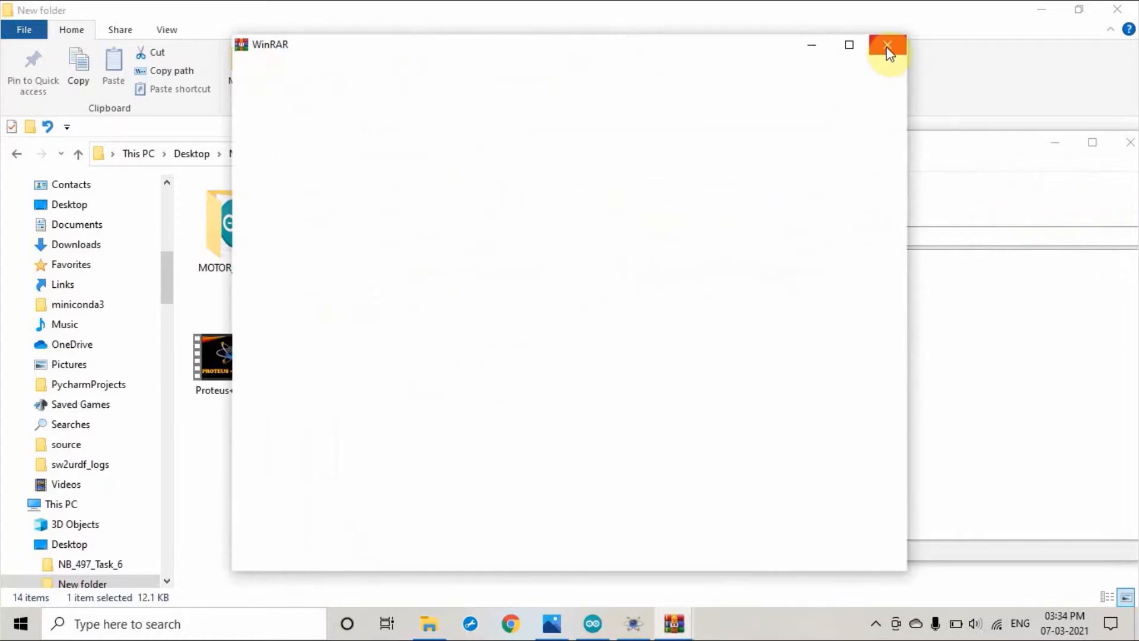
pyautogui.click(888, 49)
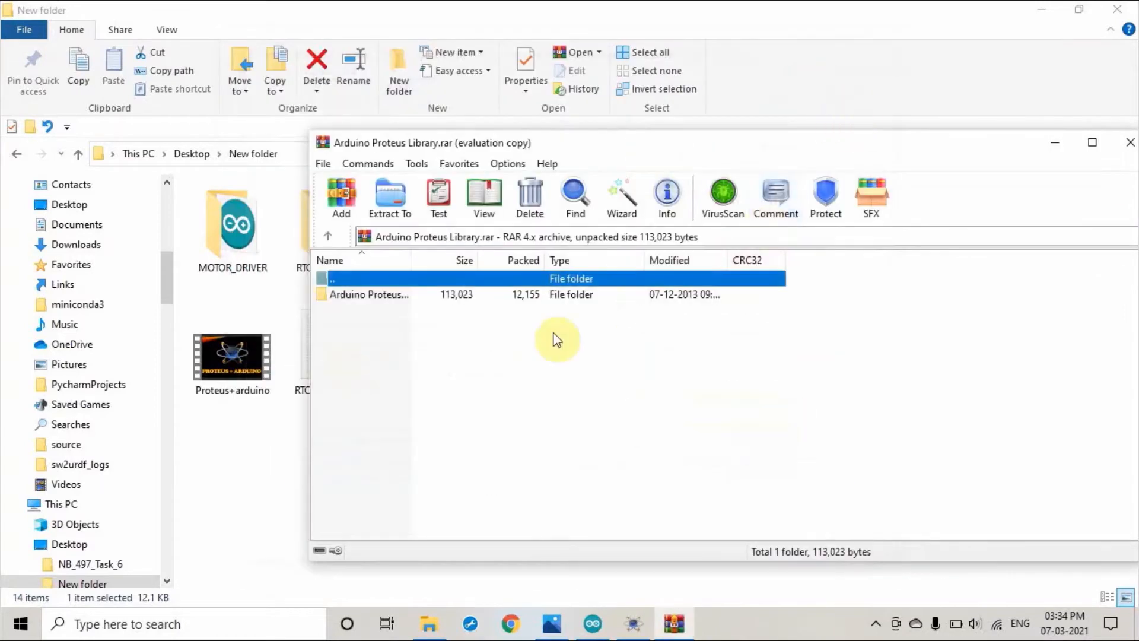
pyautogui.click(478, 297)
pyautogui.click(481, 305)
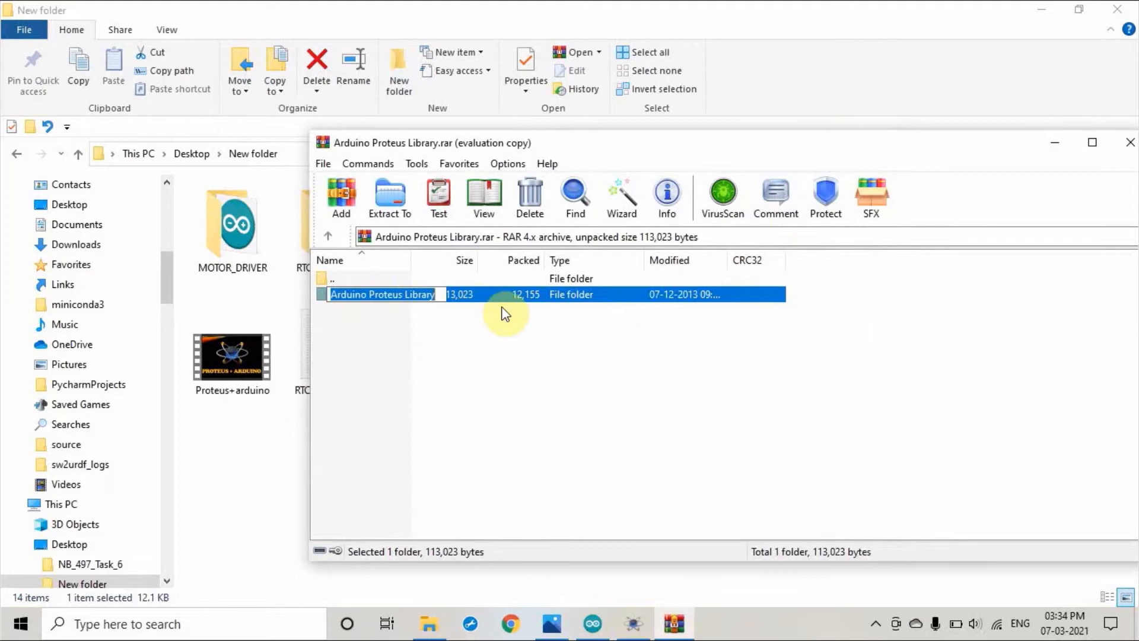
pyautogui.doubleClick(497, 301)
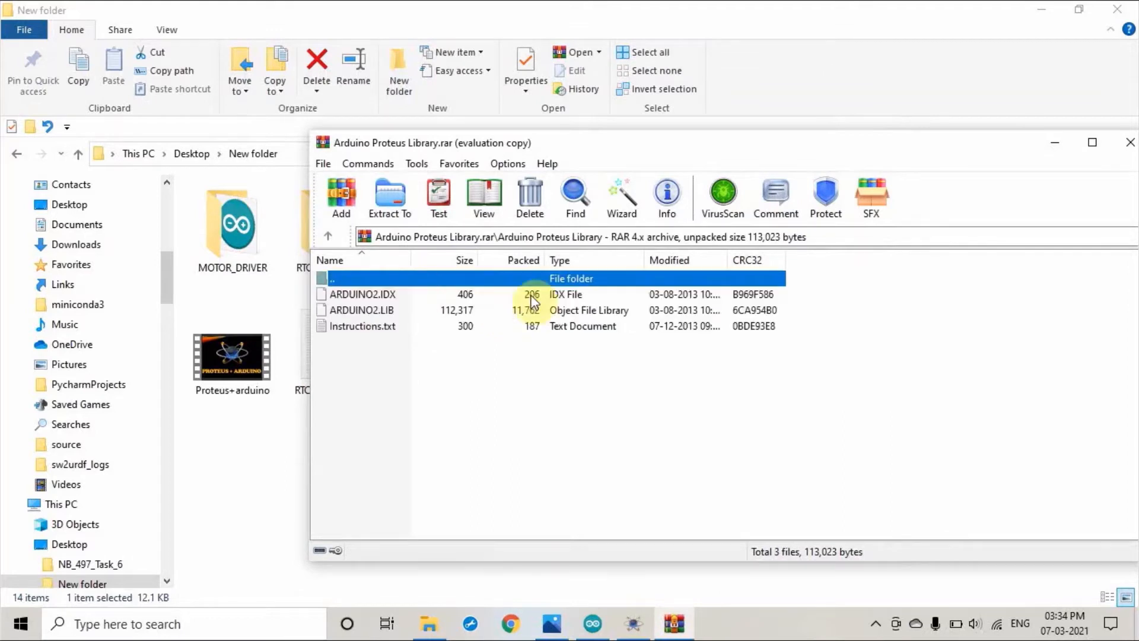
pyautogui.click(848, 368)
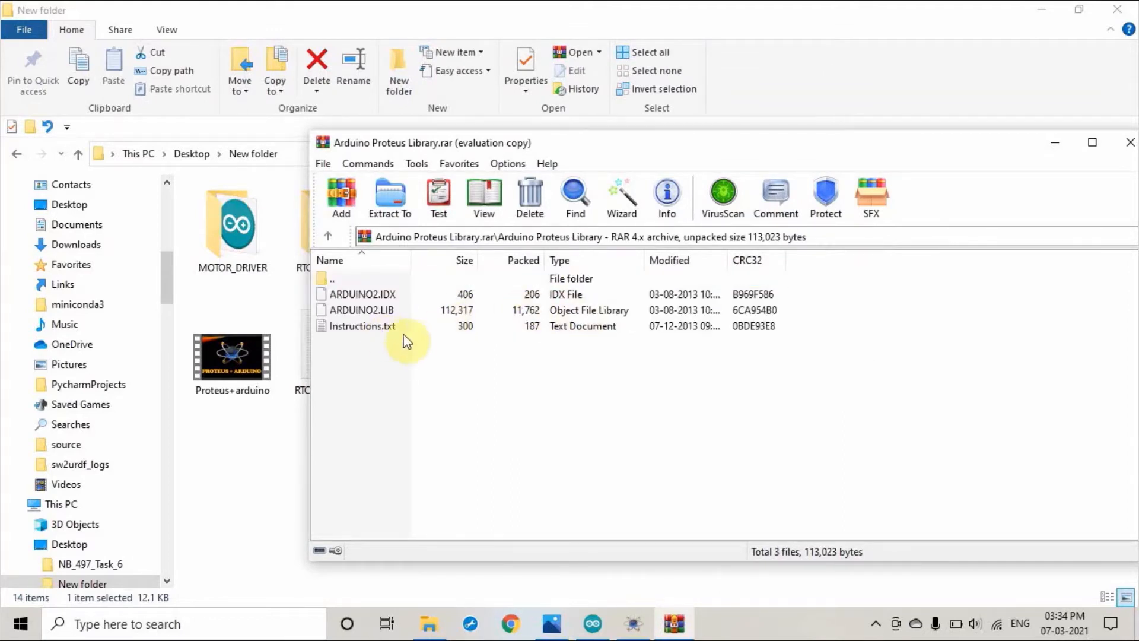
# Step: Read the installation paths in the archive's Instructions.txt and close the file
pyautogui.doubleClick(354, 327)
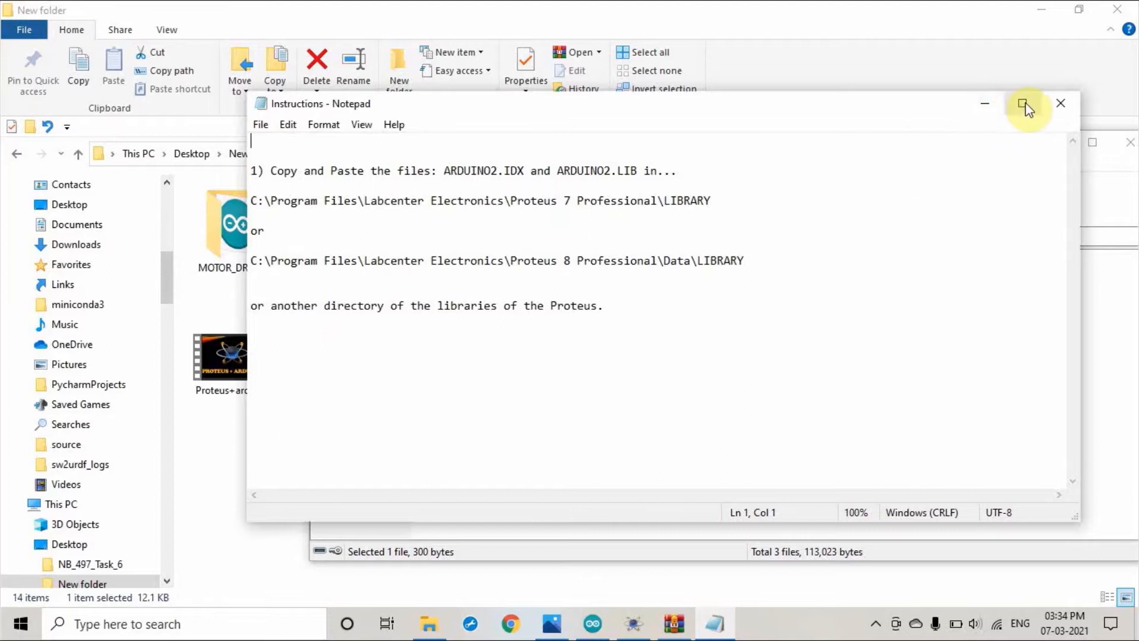
pyautogui.click(1060, 103)
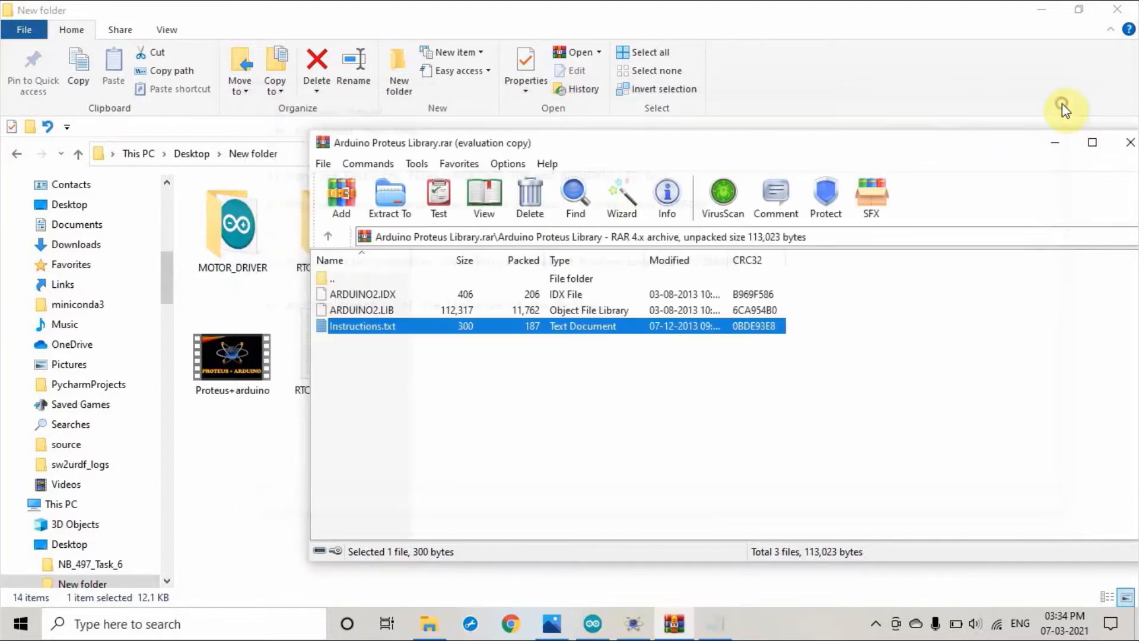
pyautogui.click(811, 288)
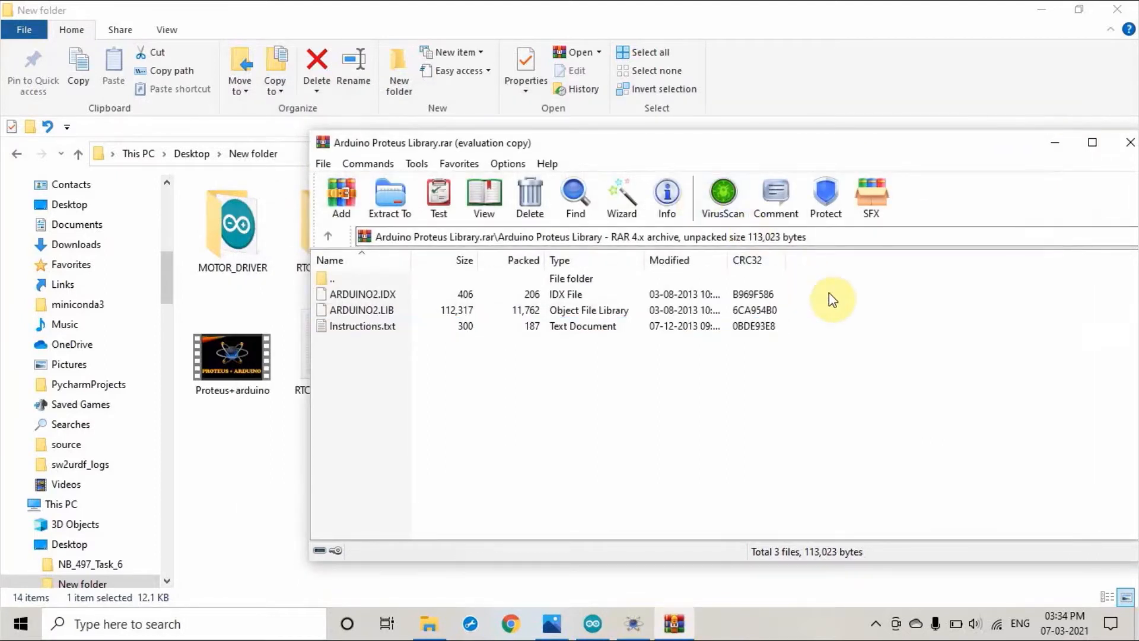
# Step: Copy ARDUINO2.IDX and ARDUINO2.LIB from the archive and minimise the archive window
pyautogui.moveTo(816, 291); pyautogui.dragTo(751, 310)
pyautogui.hotkey('ctrl', 'c')
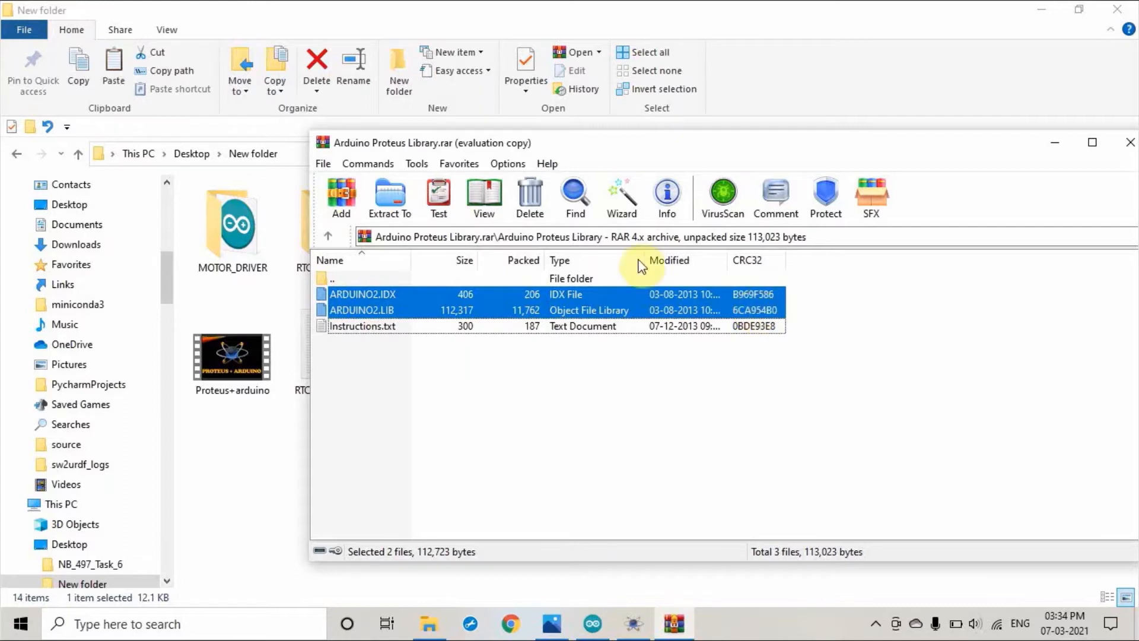
pyautogui.click(1049, 145)
# Step: Open the C: drive from This PC in File Explorer
pyautogui.scroll(-2, 117, 452)
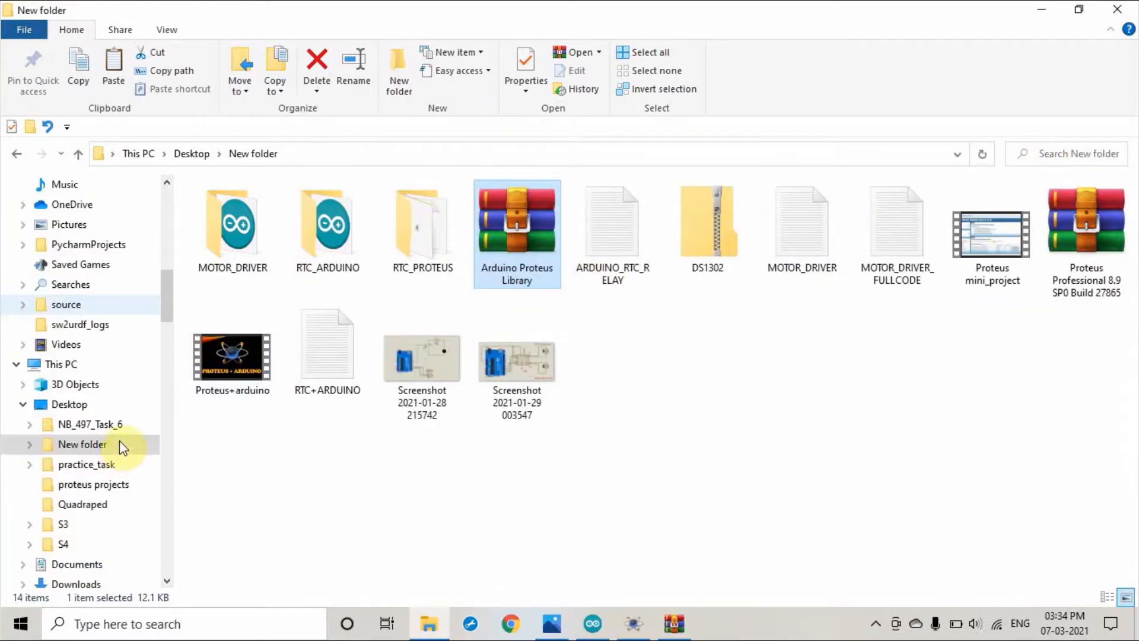
pyautogui.click(77, 370)
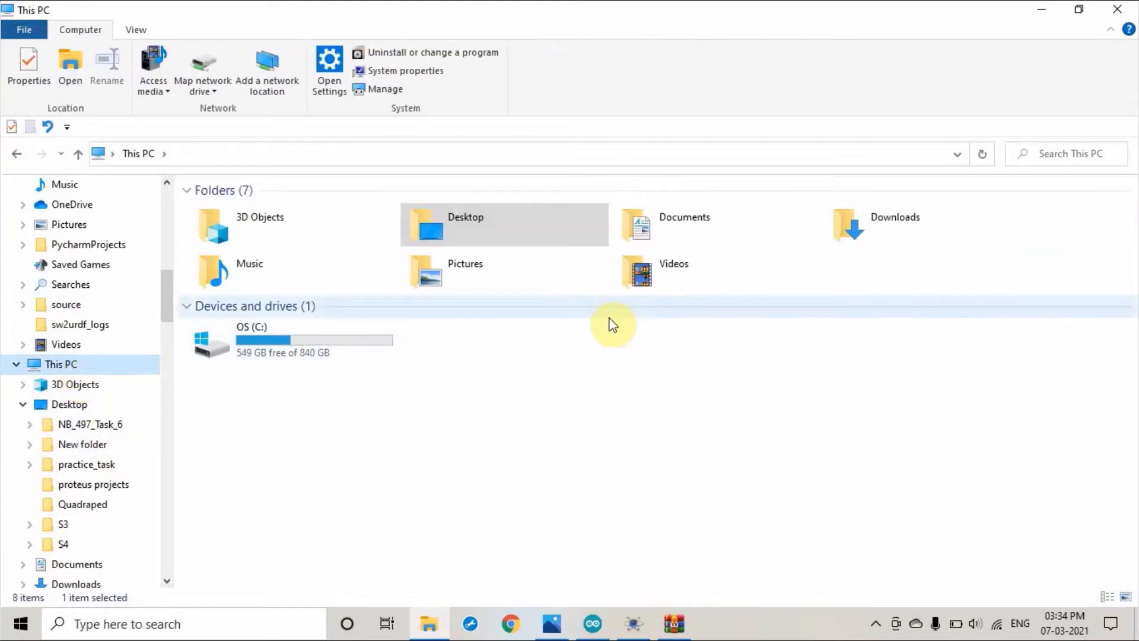
pyautogui.doubleClick(259, 343)
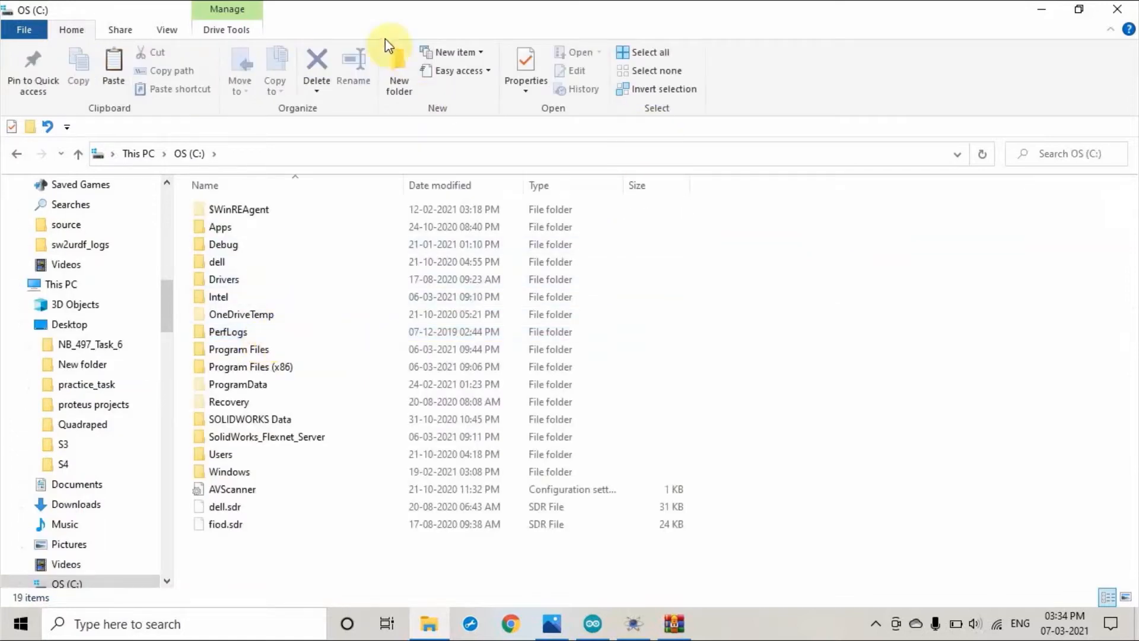
# Step: Turn the display of hidden items on the C: drive off and on again
pyautogui.click(166, 30)
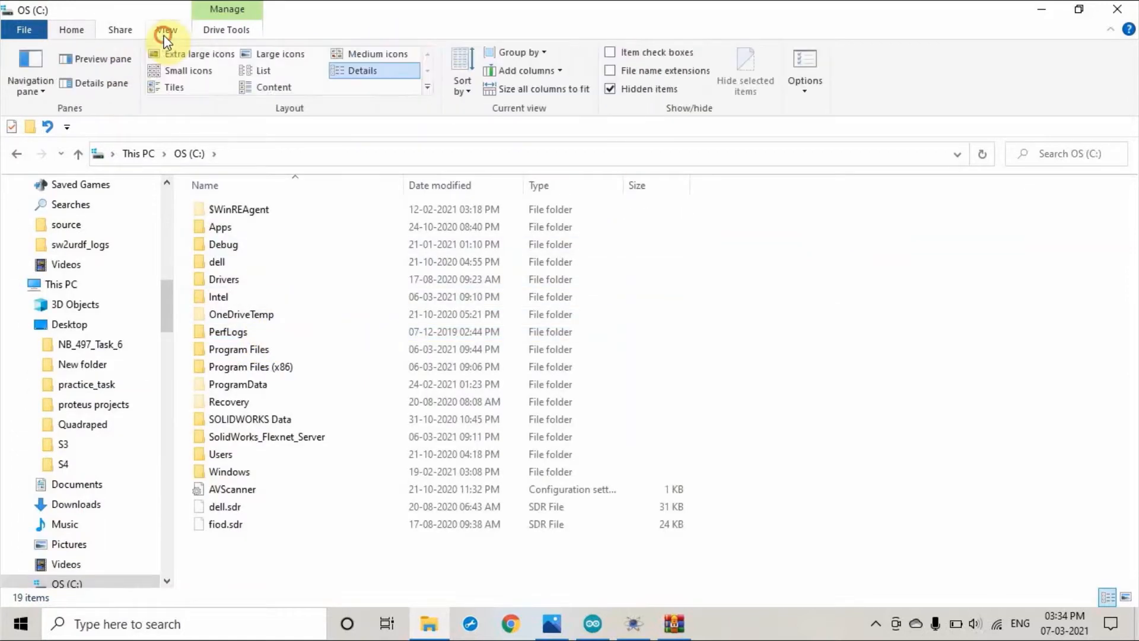
pyautogui.click(612, 90)
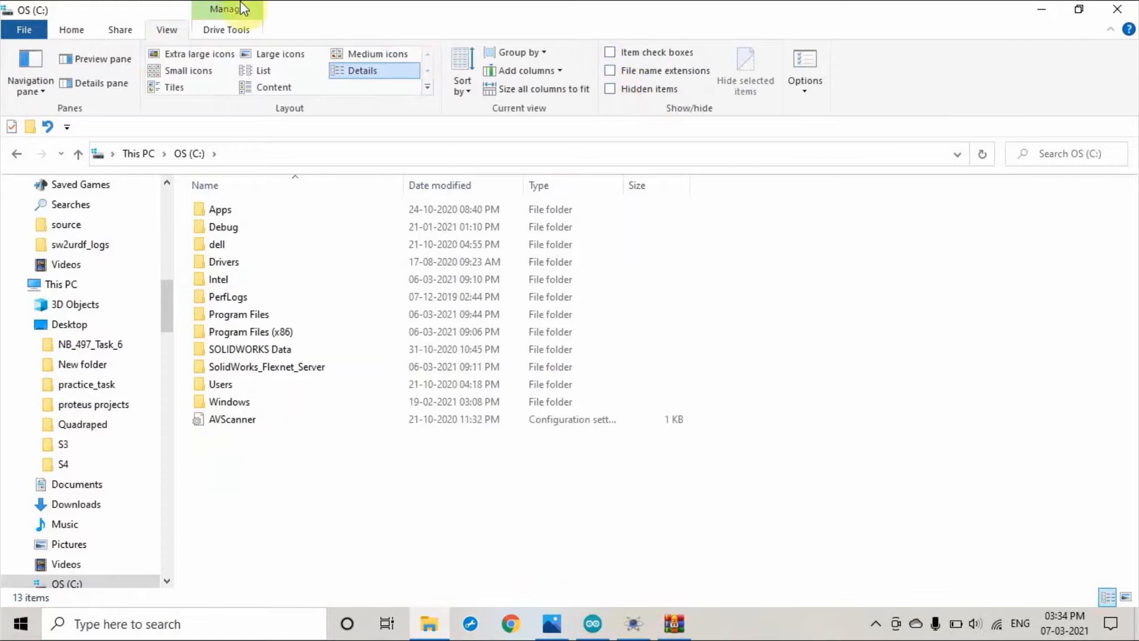
pyautogui.click(70, 30)
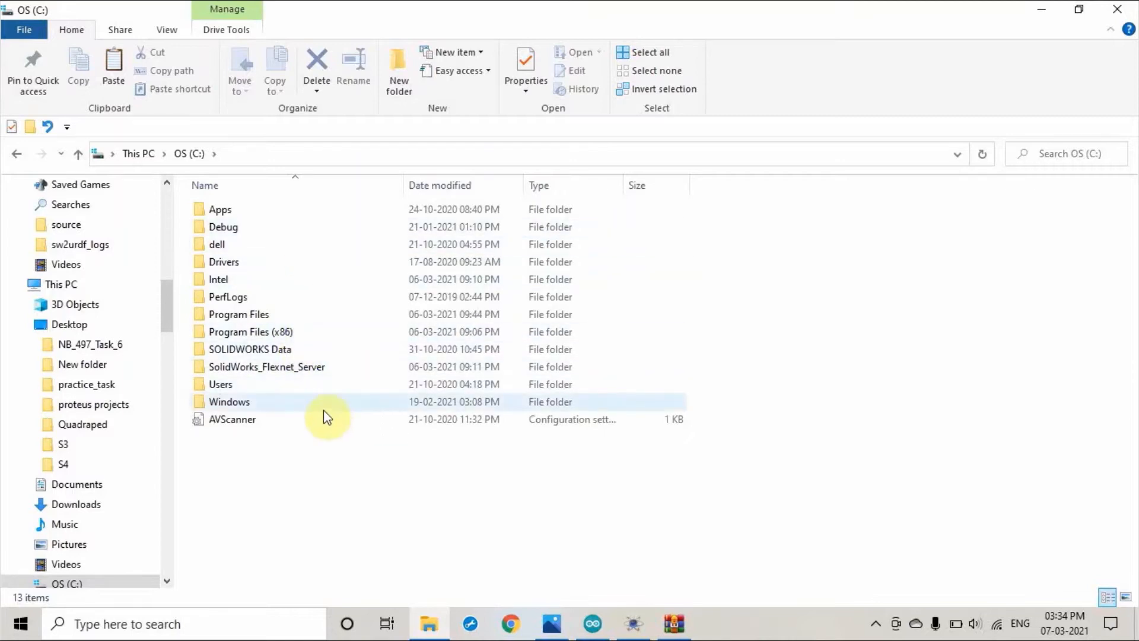
pyautogui.click(167, 31)
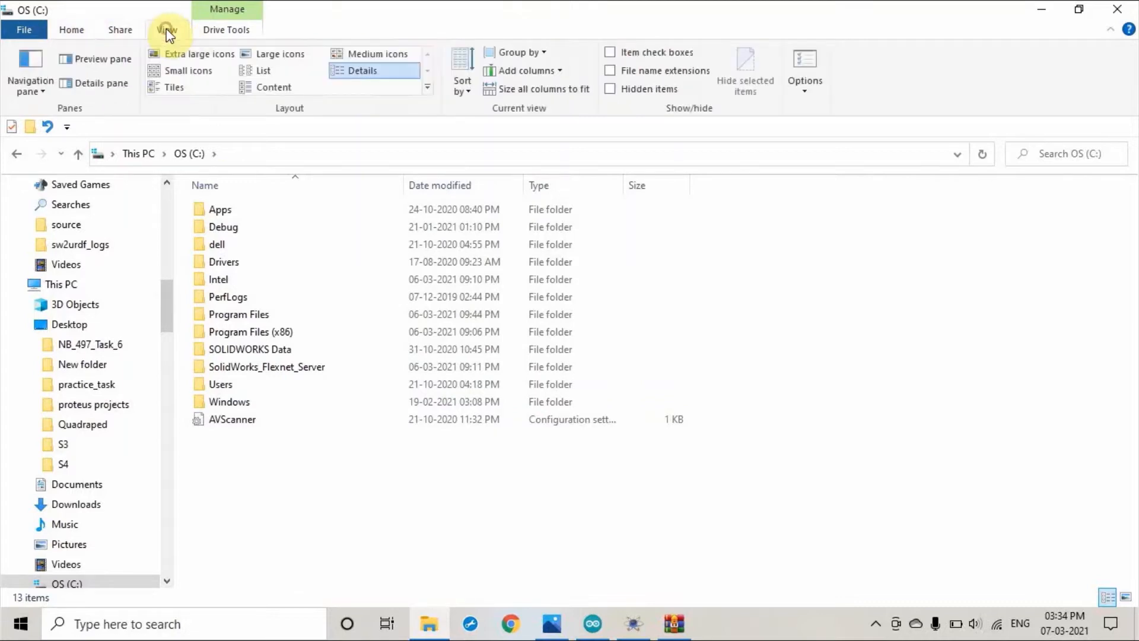
pyautogui.click(609, 91)
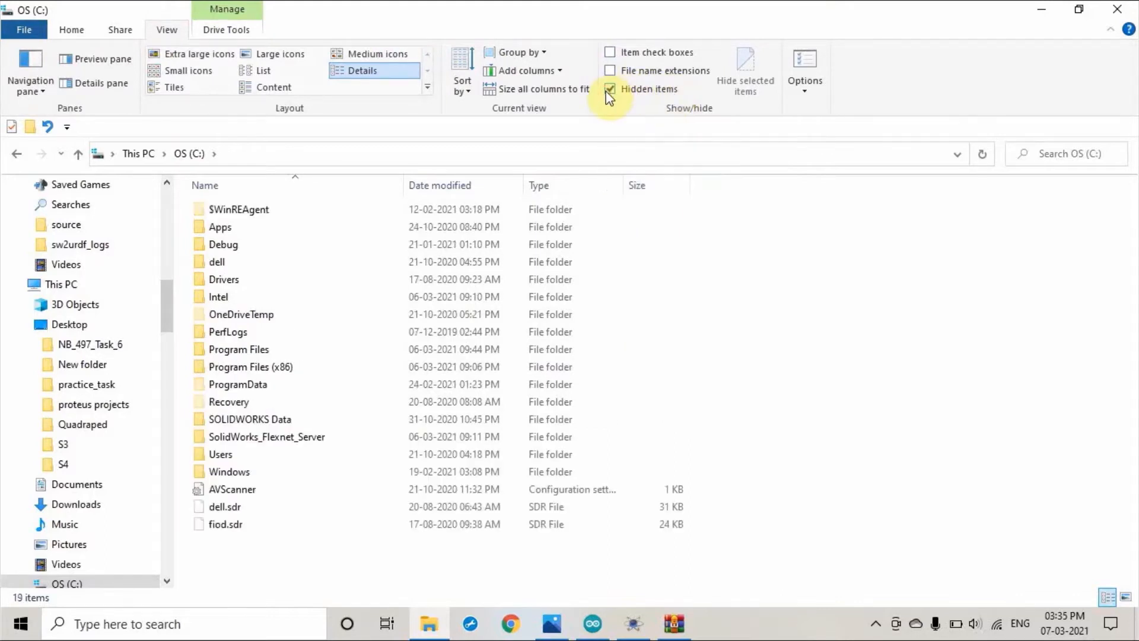
# Step: Open the Labcenter Electronics folder inside ProgramData on the C: drive
pyautogui.click(260, 384)
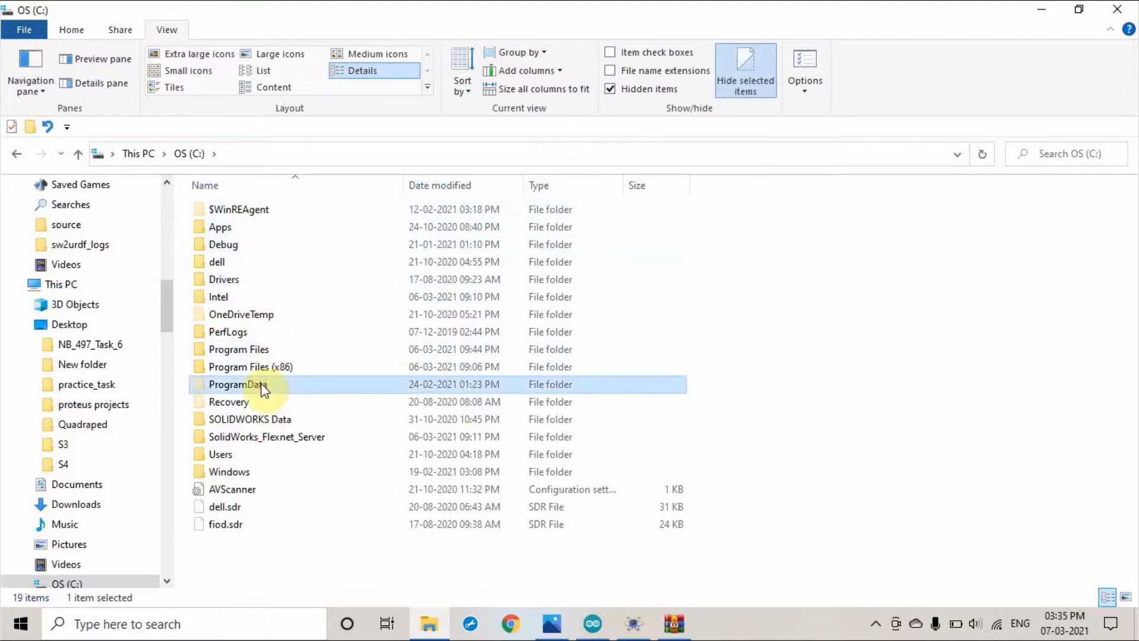
pyautogui.doubleClick(317, 388)
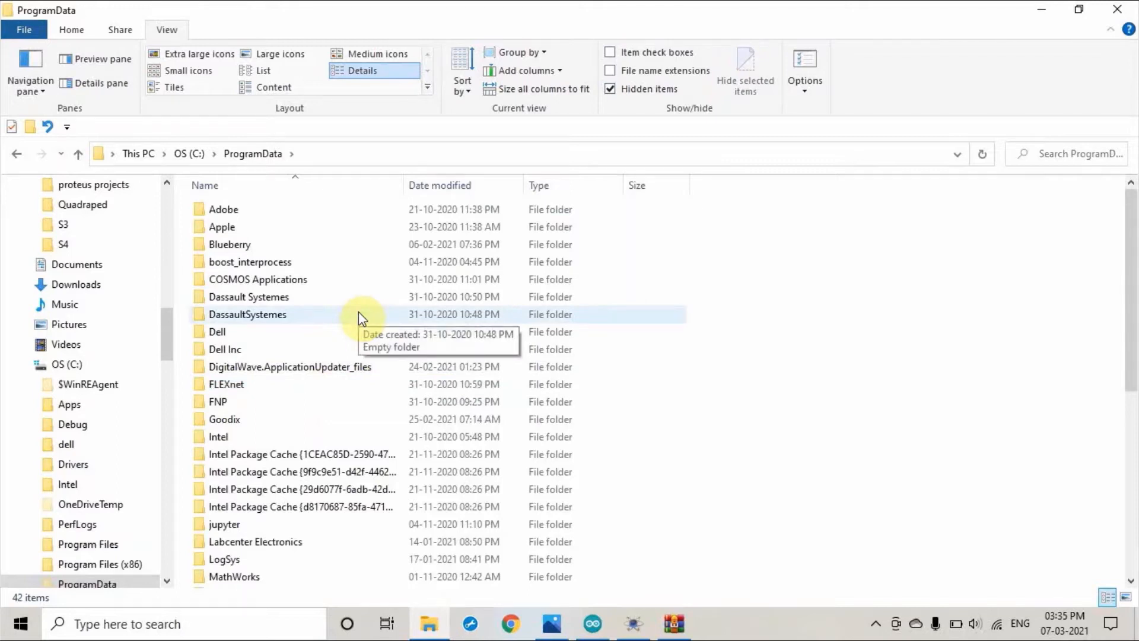
pyautogui.scroll(-4, 348, 414)
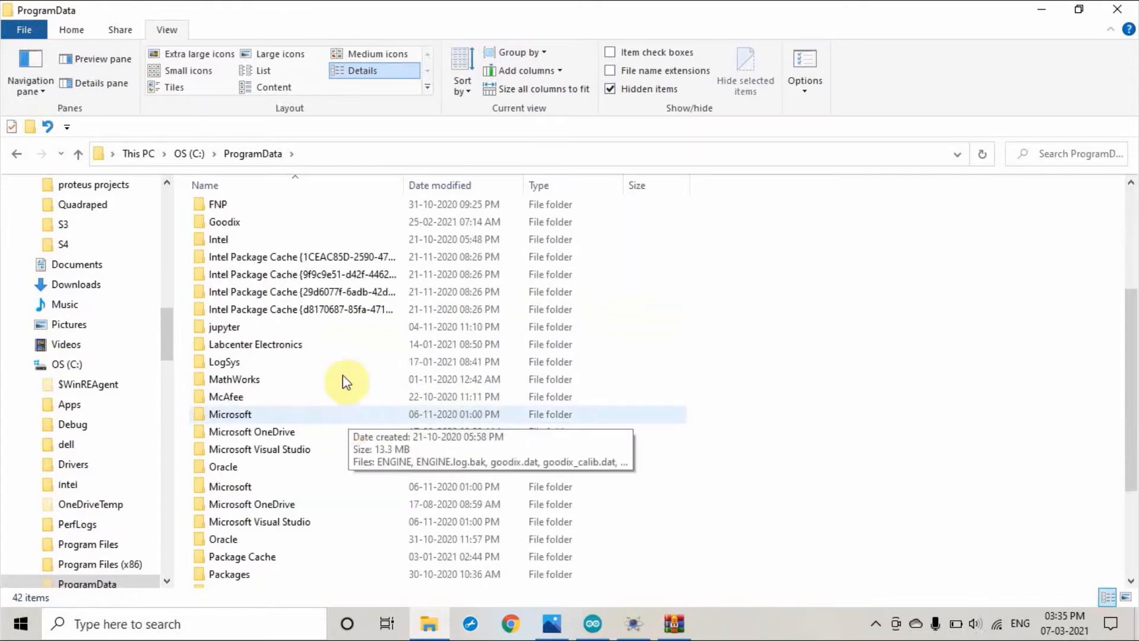
pyautogui.click(273, 345)
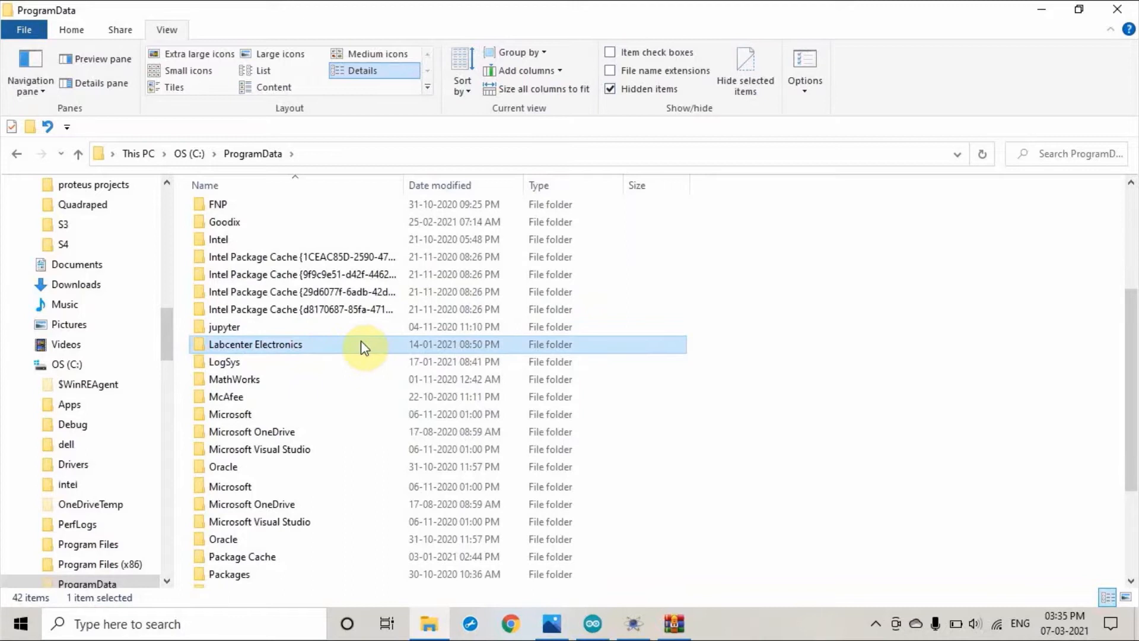
pyautogui.doubleClick(343, 343)
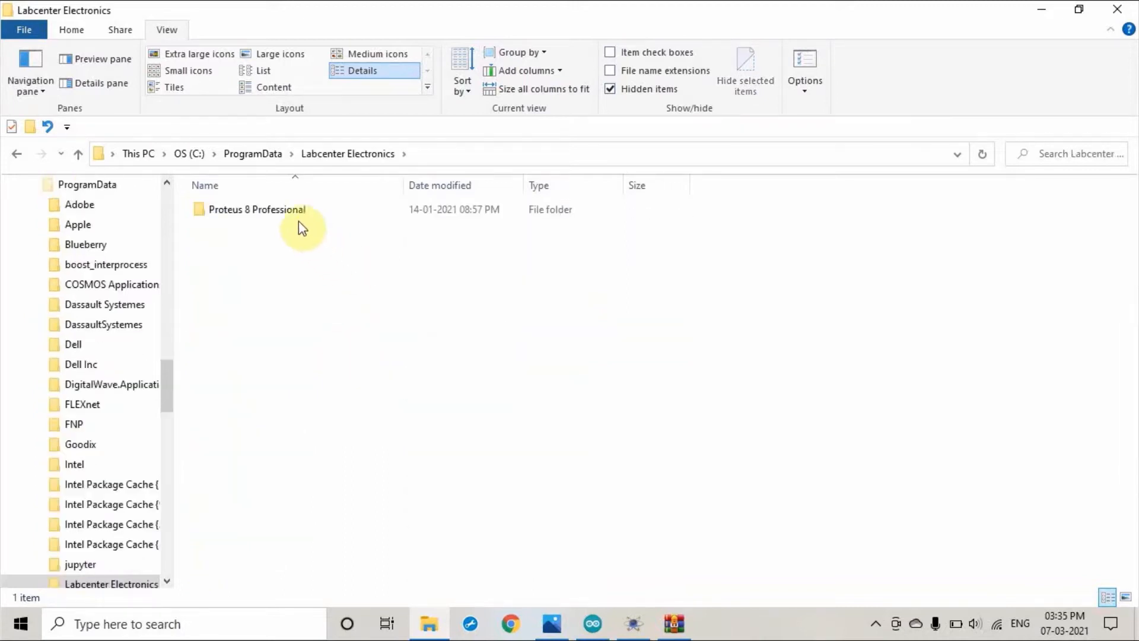
# Step: Paste the copied Arduino library files into the LIBRARY folder inside Proteus 8 Professional
pyautogui.doubleClick(333, 214)
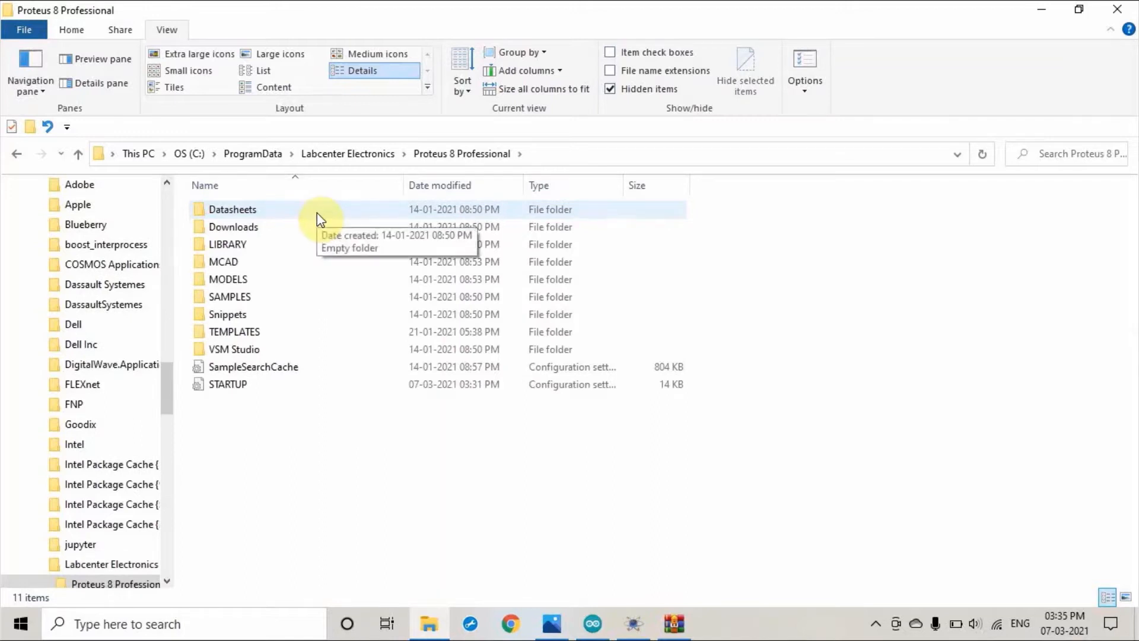
pyautogui.click(278, 248)
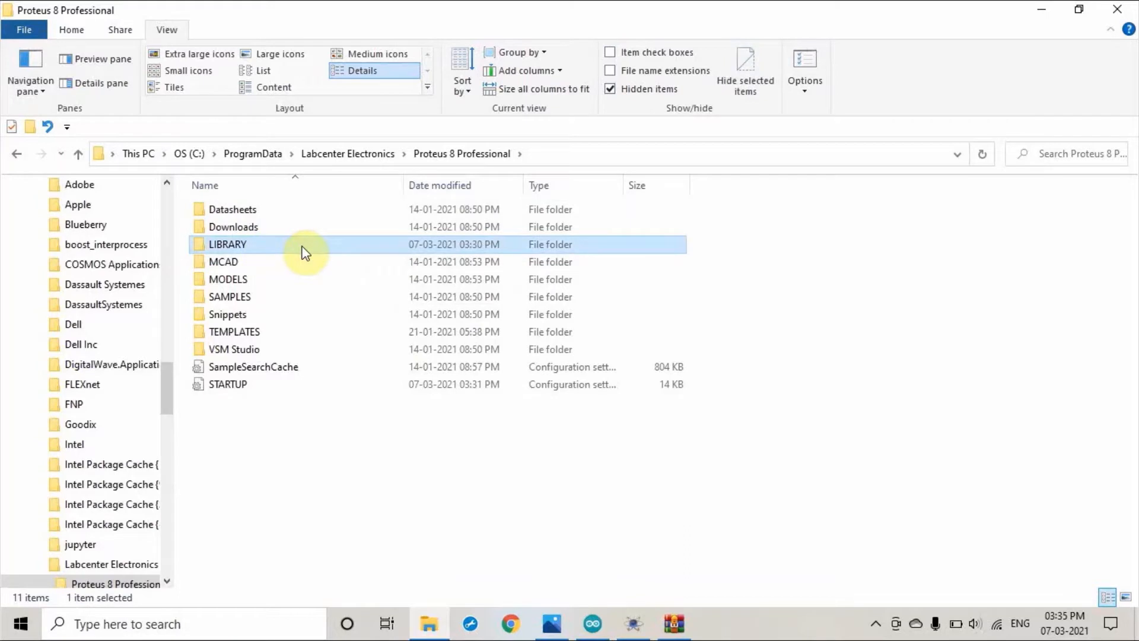
pyautogui.doubleClick(305, 252)
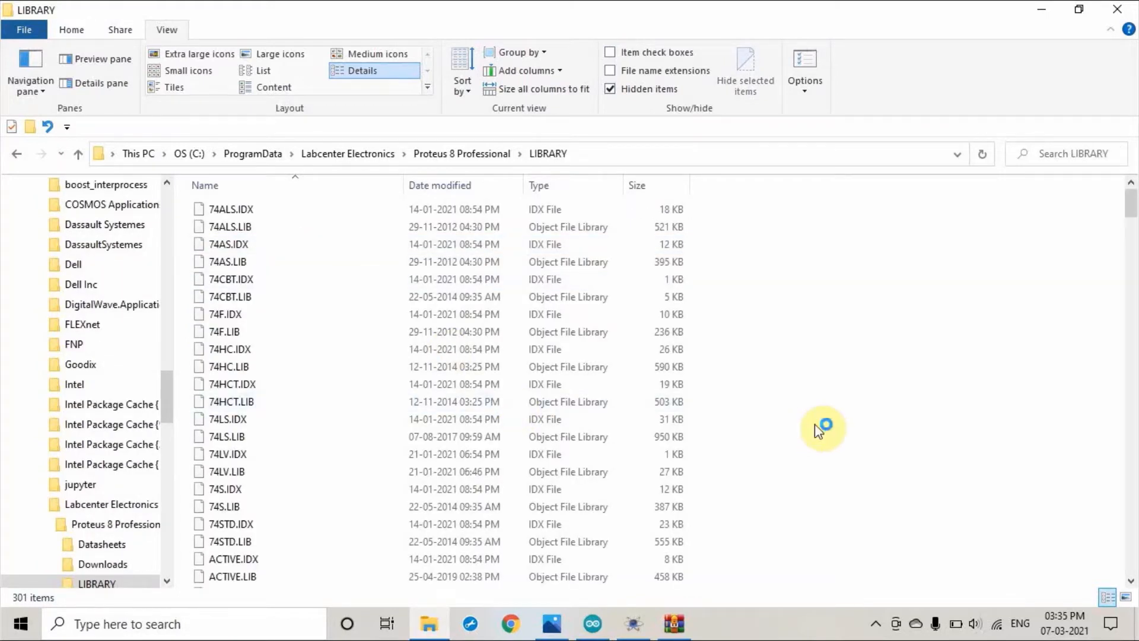
pyautogui.hotkey('ctrl', 'v')
pyautogui.scroll(-2, 552, 401)
pyautogui.scroll(-3, 552, 403)
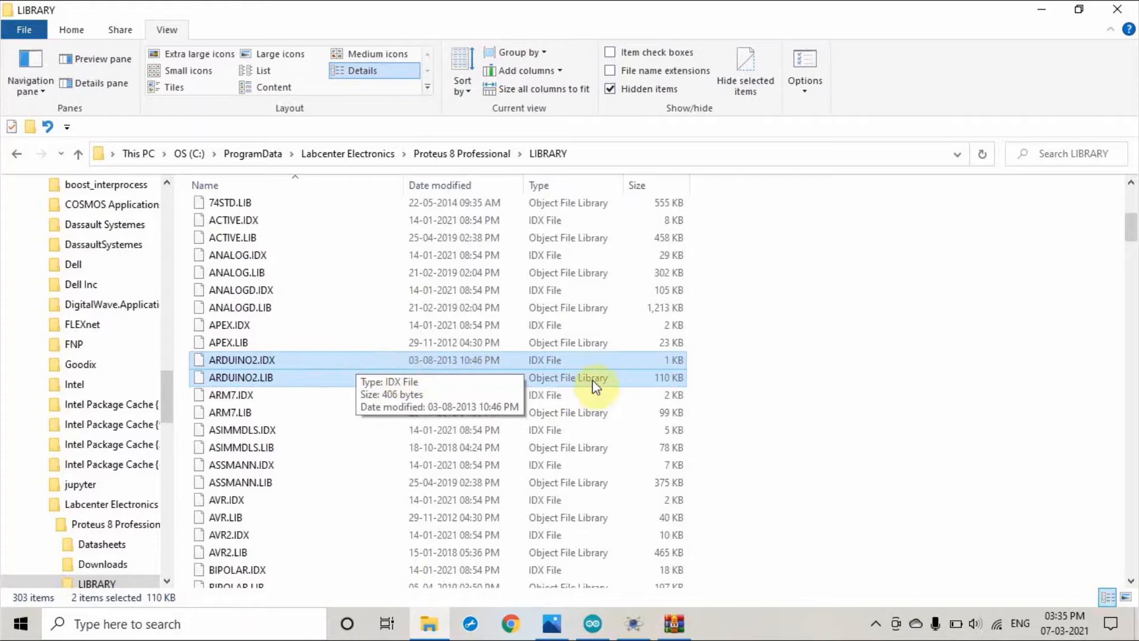
pyautogui.click(806, 378)
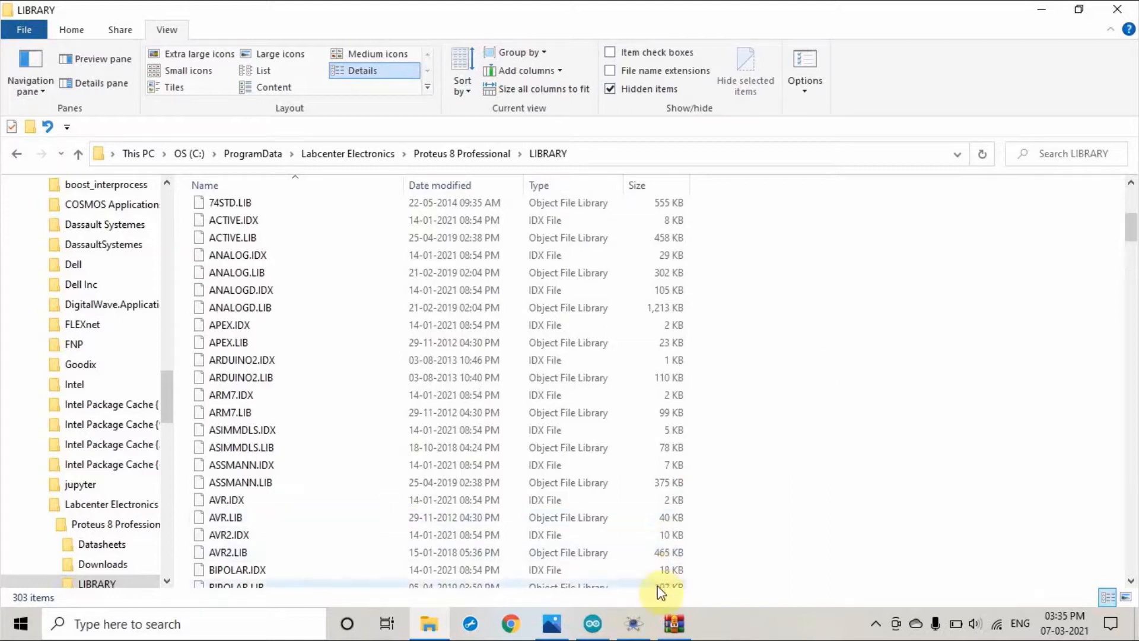
# Step: Close the running Proteus 8 Professional and launch it again
pyautogui.click(635, 625)
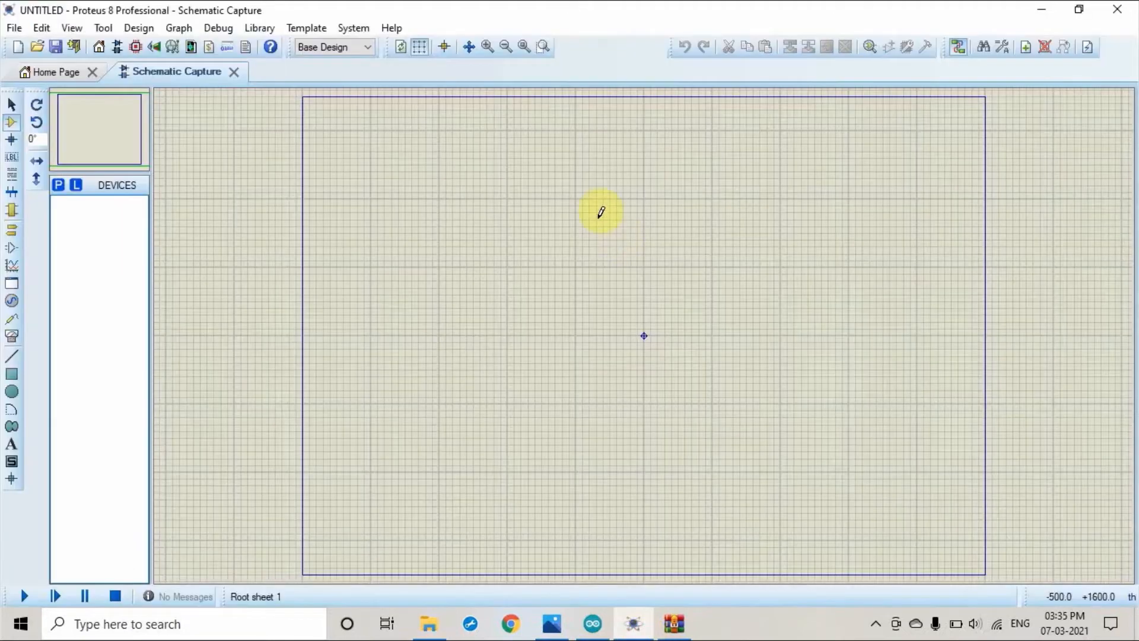
pyautogui.click(1117, 9)
pyautogui.click(21, 623)
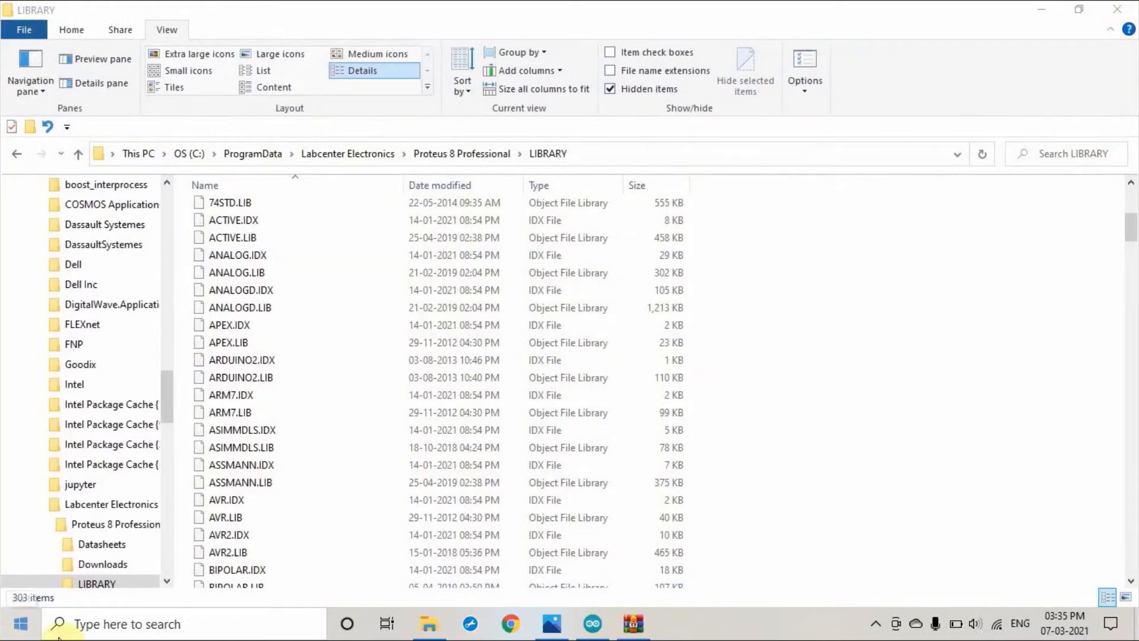
pyautogui.write('pro')
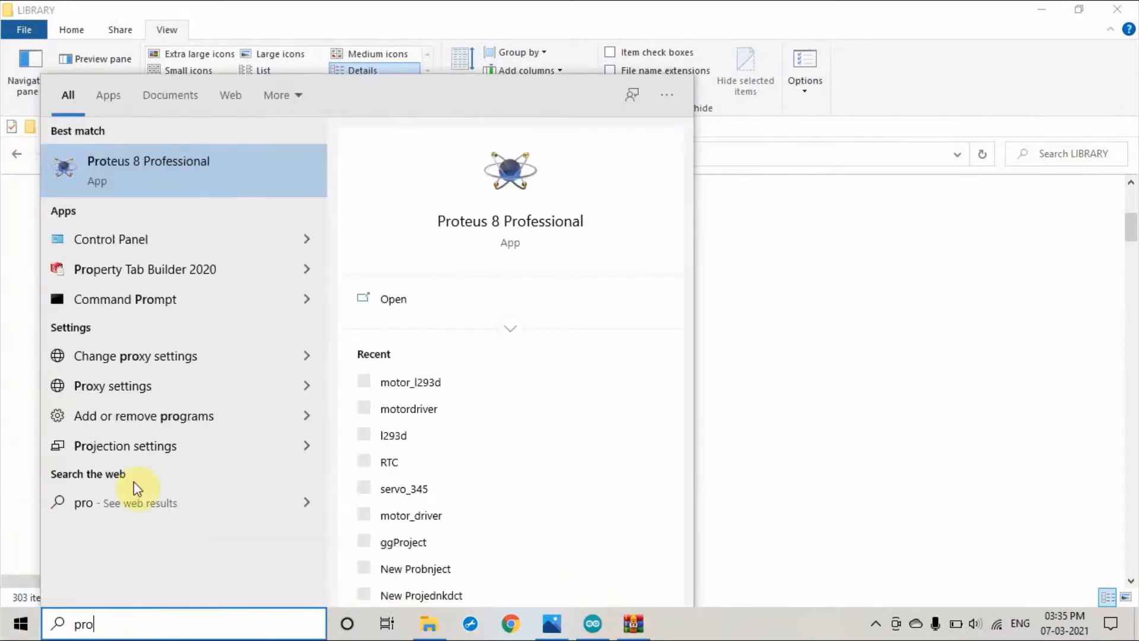
pyautogui.click(215, 163)
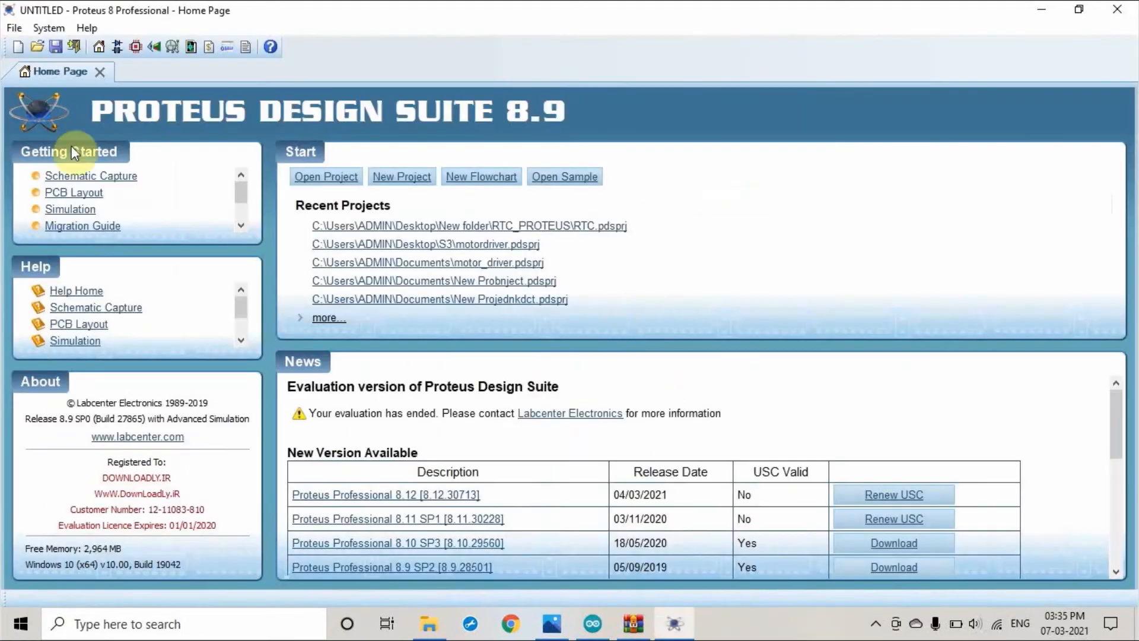
# Step: Start Schematic Capture and search the device library for Arduino
pyautogui.click(120, 48)
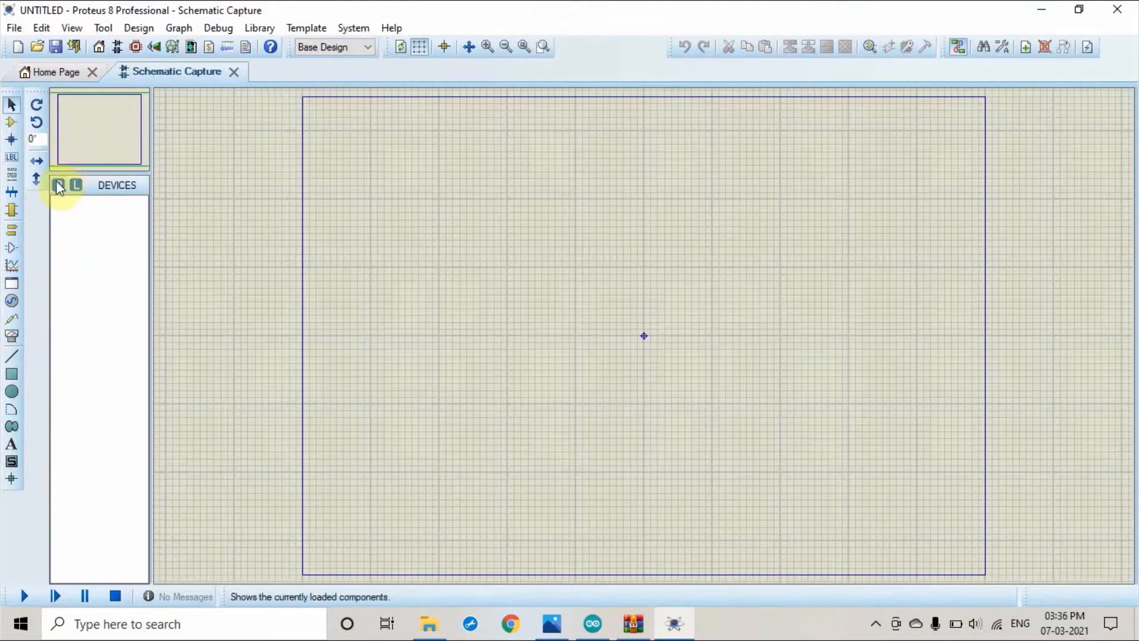
pyautogui.click(58, 186)
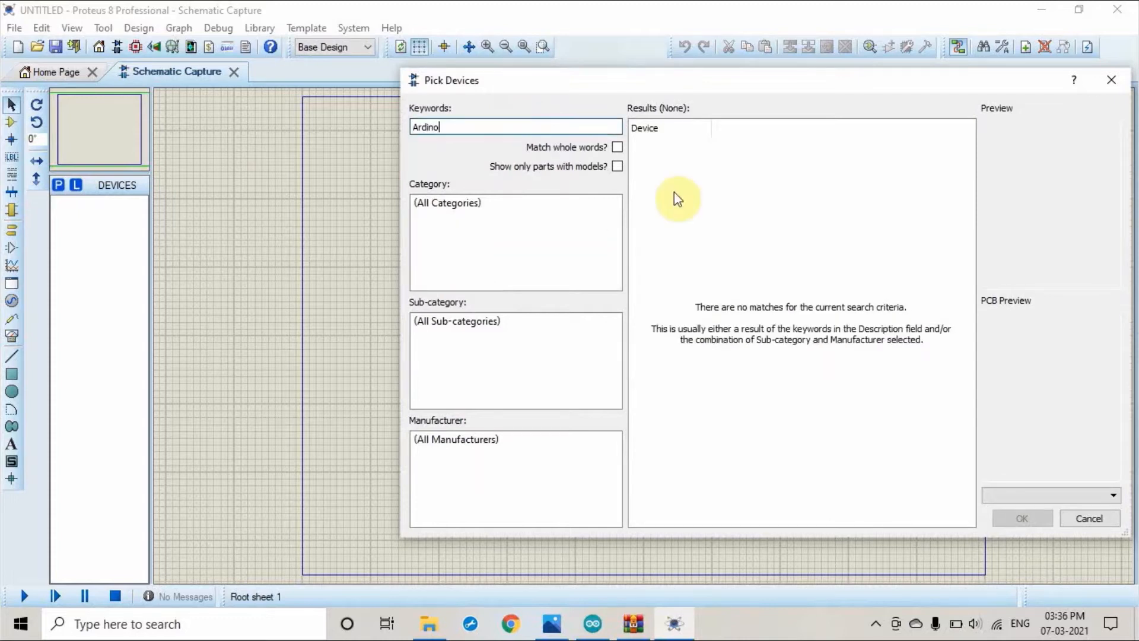
pyautogui.press('BackSpace')
pyautogui.press('BackSpace')
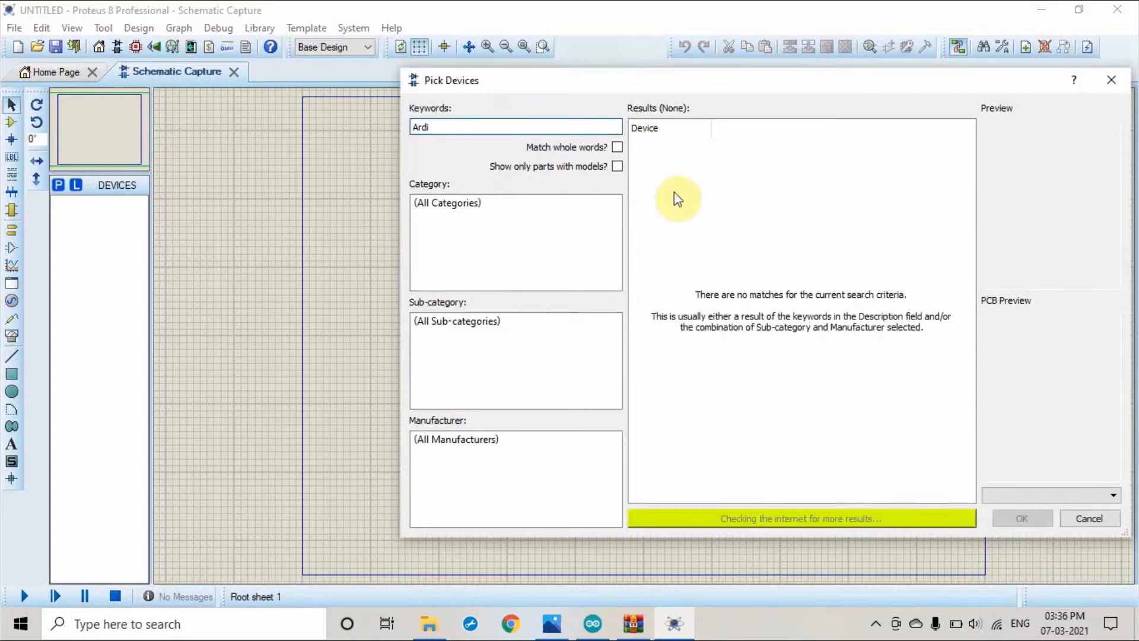
pyautogui.press('BackSpace')
pyautogui.write('uino')
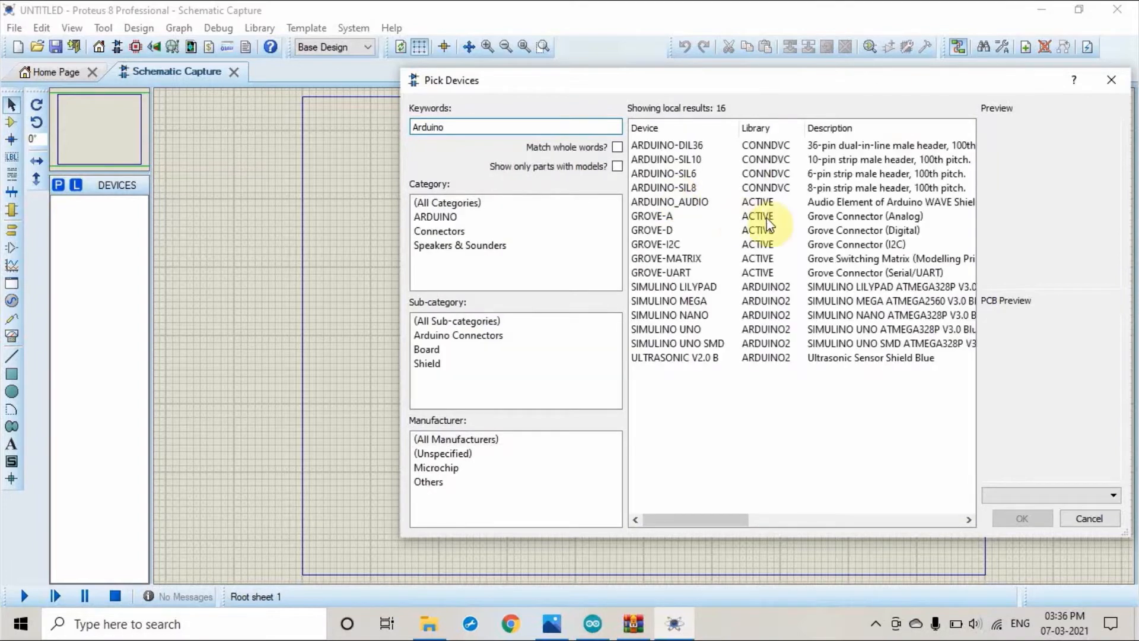
# Step: Preview the Simulino LilyPad, Mega, Nano, Uno, Uno SMD and ultrasonic sensor models from the ARDUINO2 library
pyautogui.click(719, 290)
pyautogui.click(709, 303)
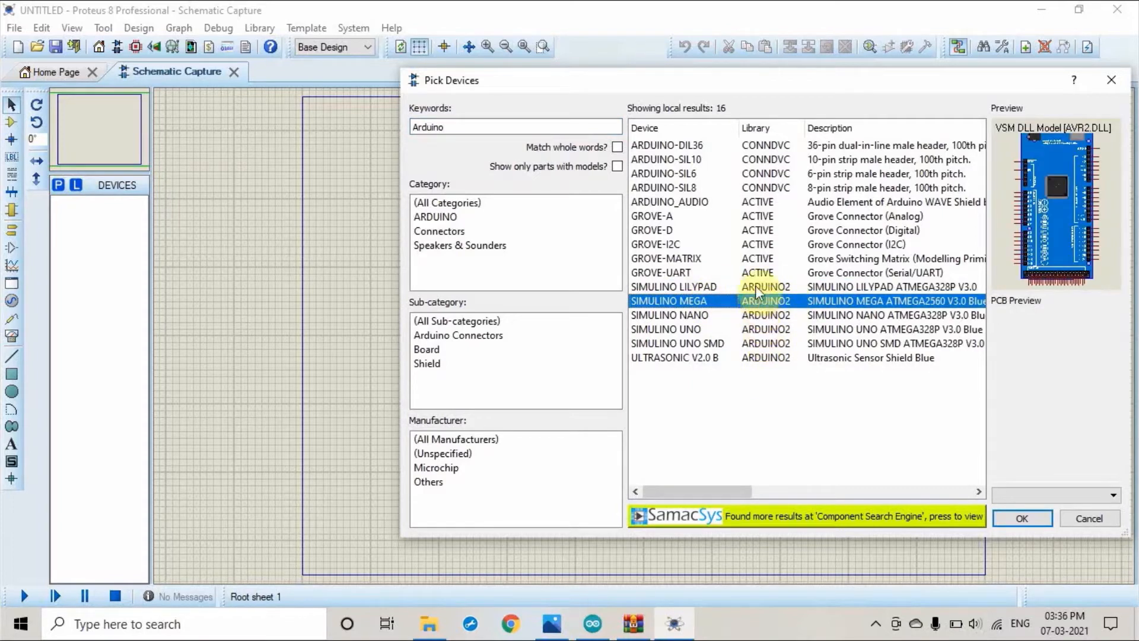
pyautogui.click(691, 289)
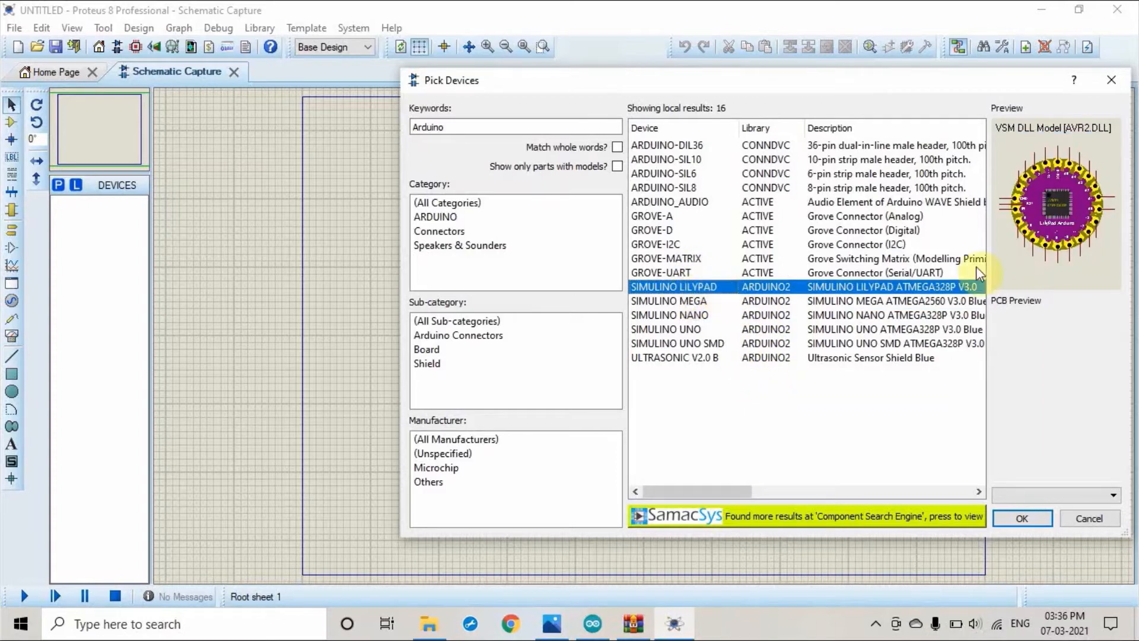
pyautogui.click(691, 301)
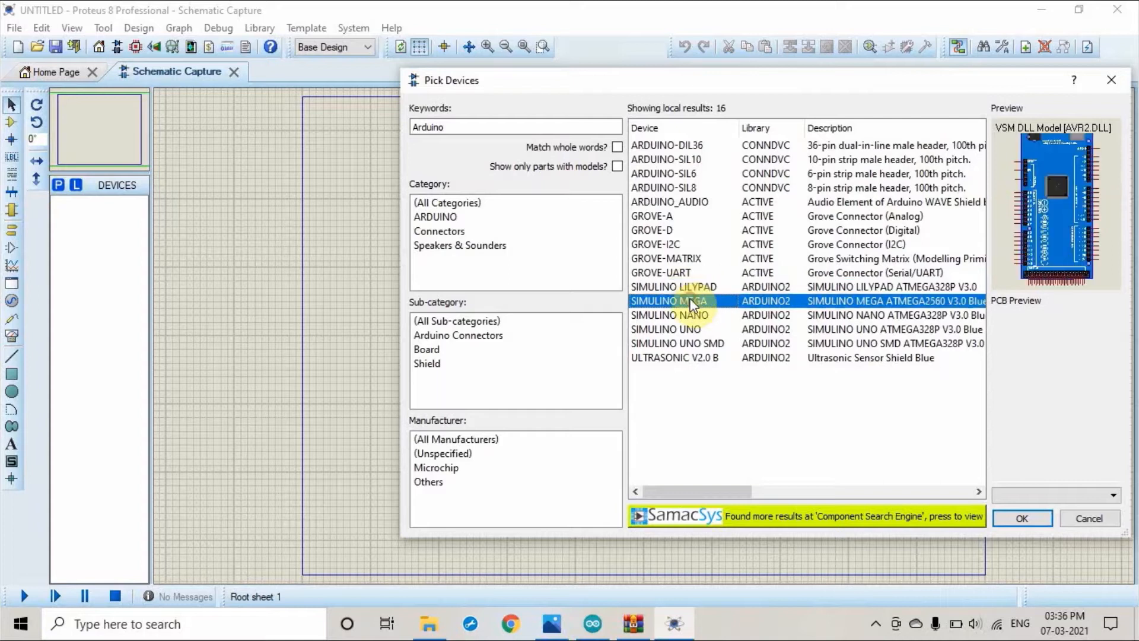
pyautogui.click(686, 312)
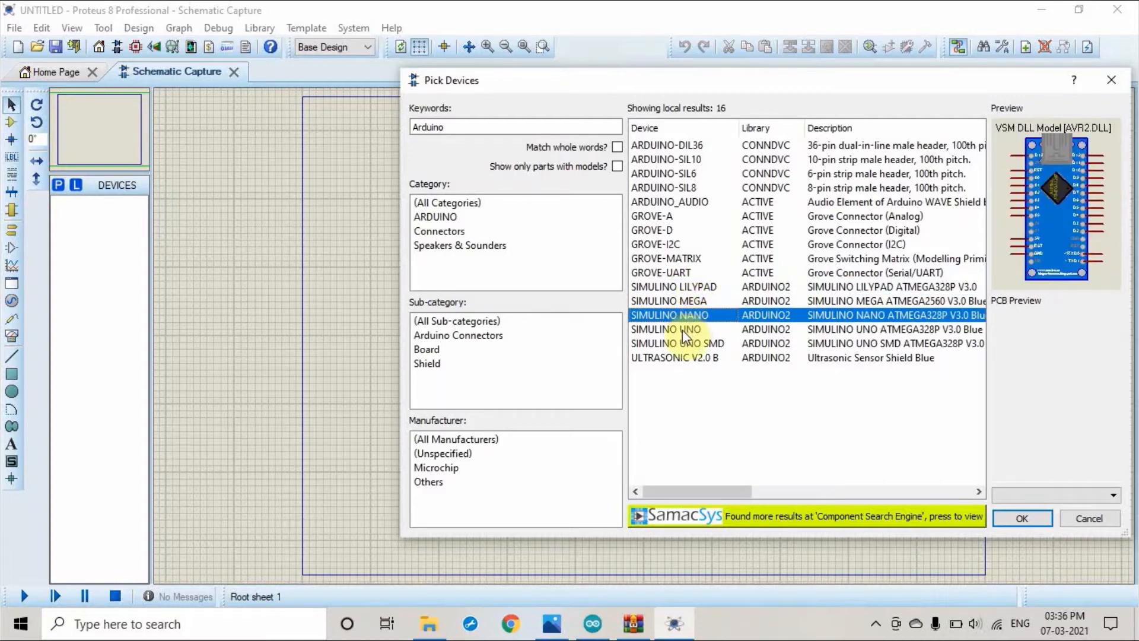
pyautogui.click(684, 334)
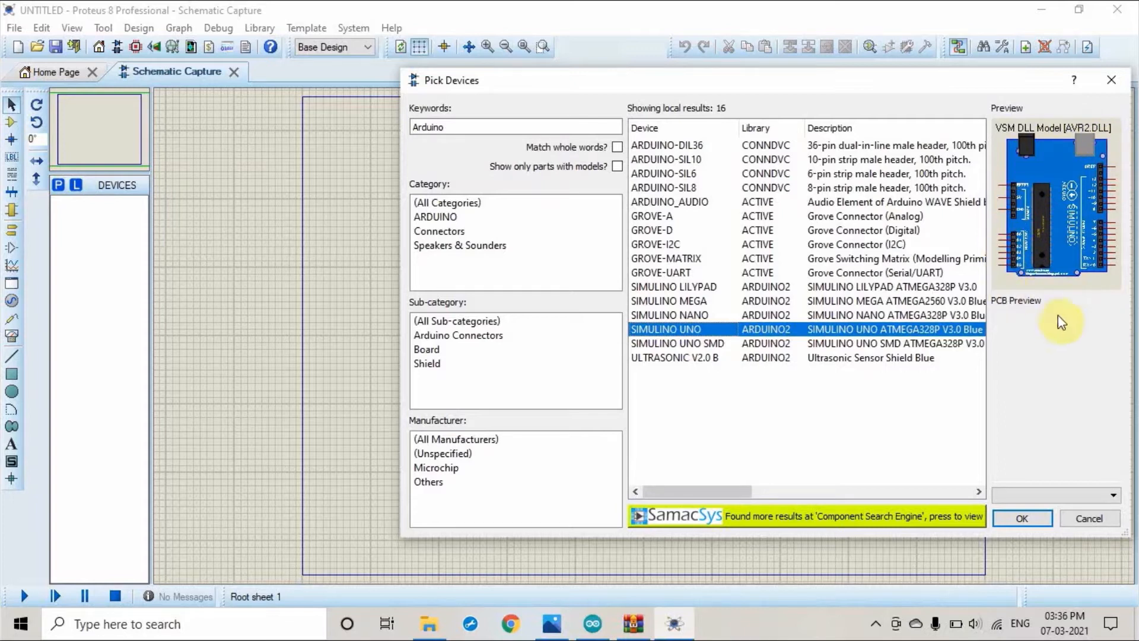
pyautogui.click(704, 347)
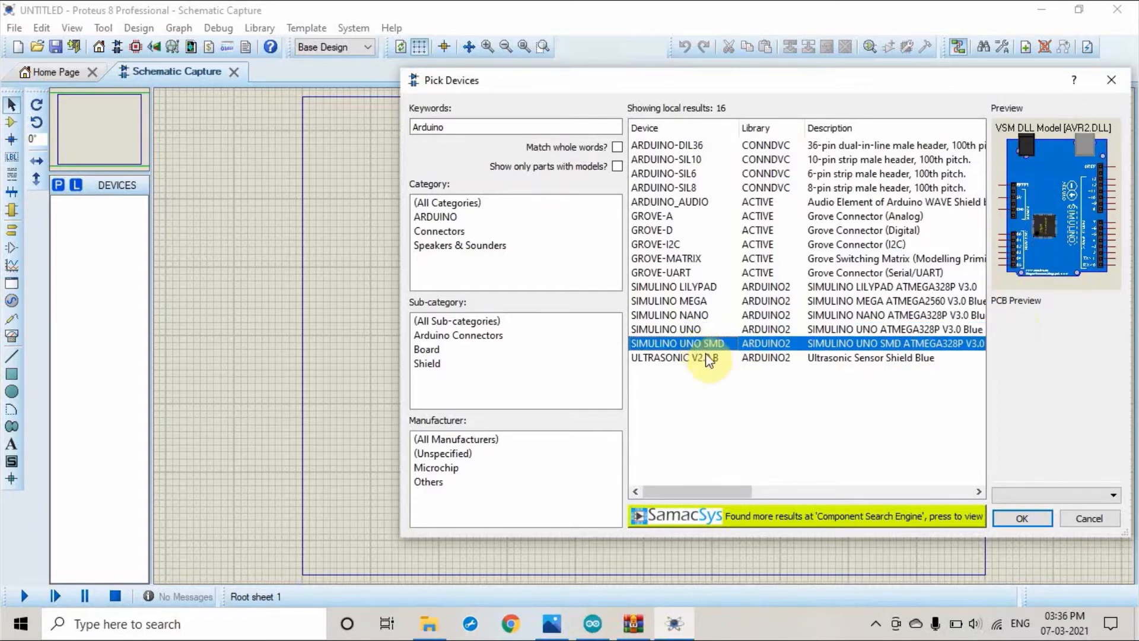
pyautogui.click(711, 361)
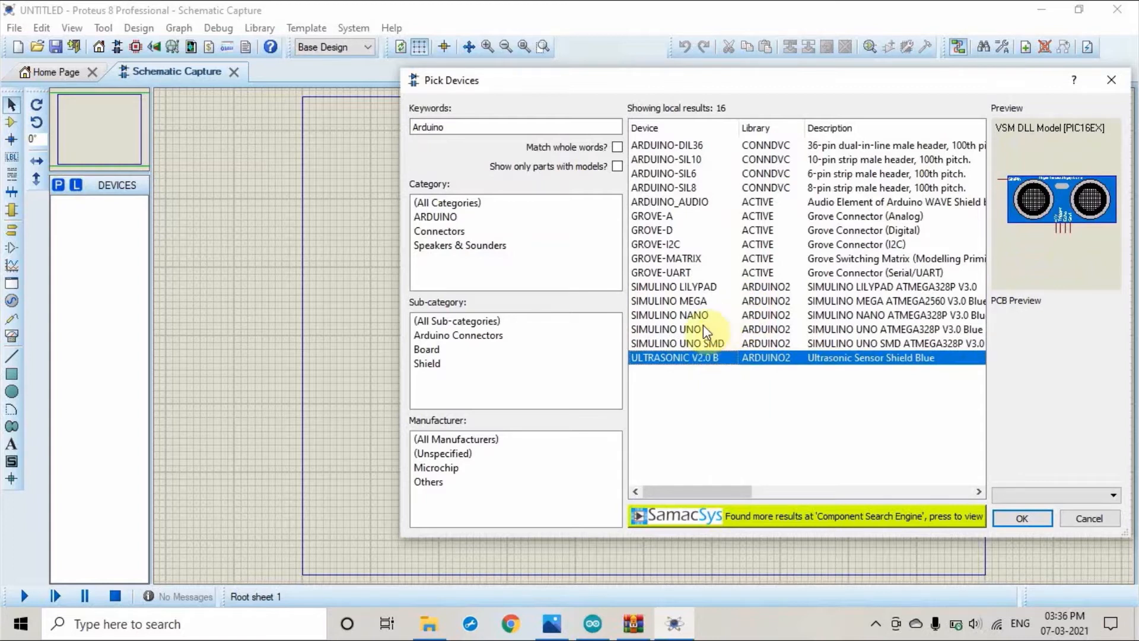
pyautogui.click(712, 344)
pyautogui.click(694, 288)
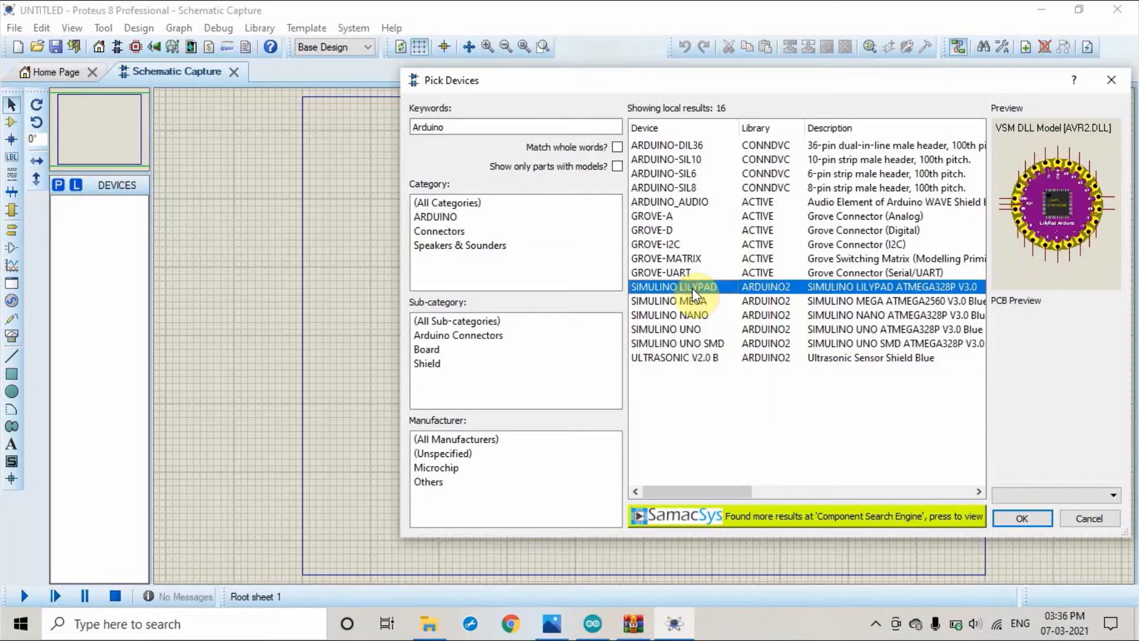
# Step: Add SIMULINO UNO to the device list and place one board in the left half of the schematic sheet
pyautogui.click(687, 329)
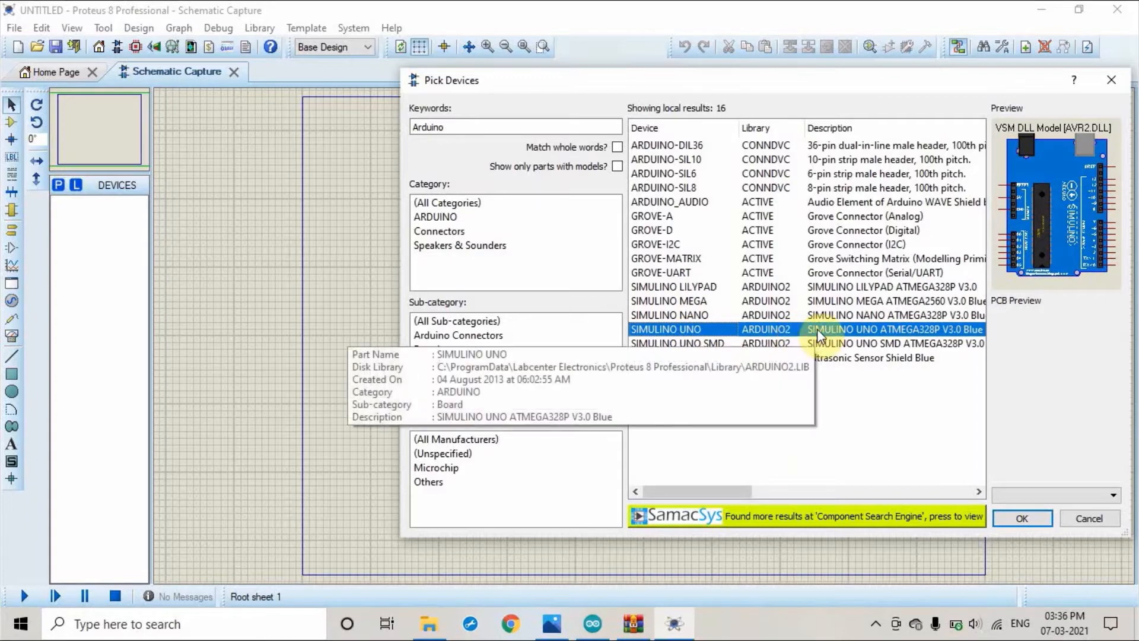
pyautogui.click(1021, 517)
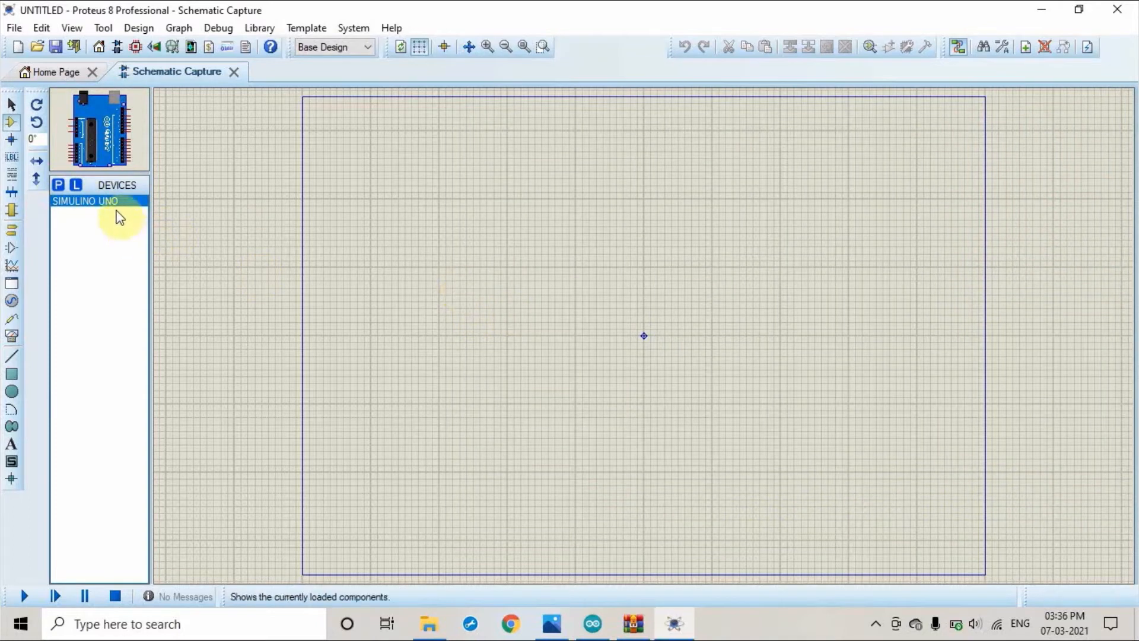
pyautogui.click(509, 300)
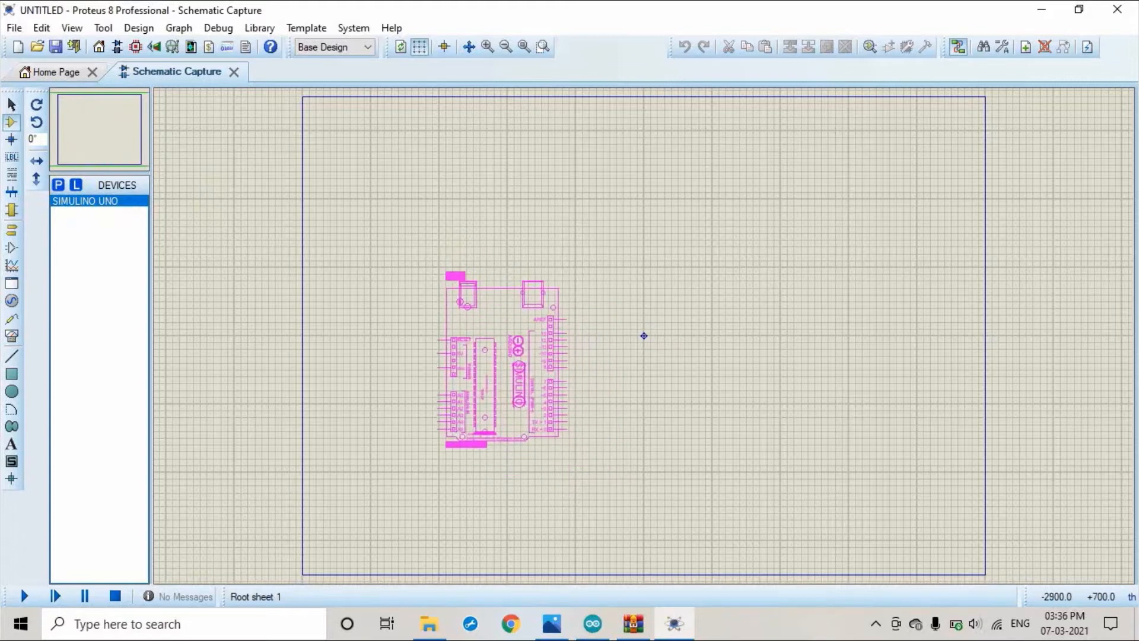
pyautogui.click(433, 254)
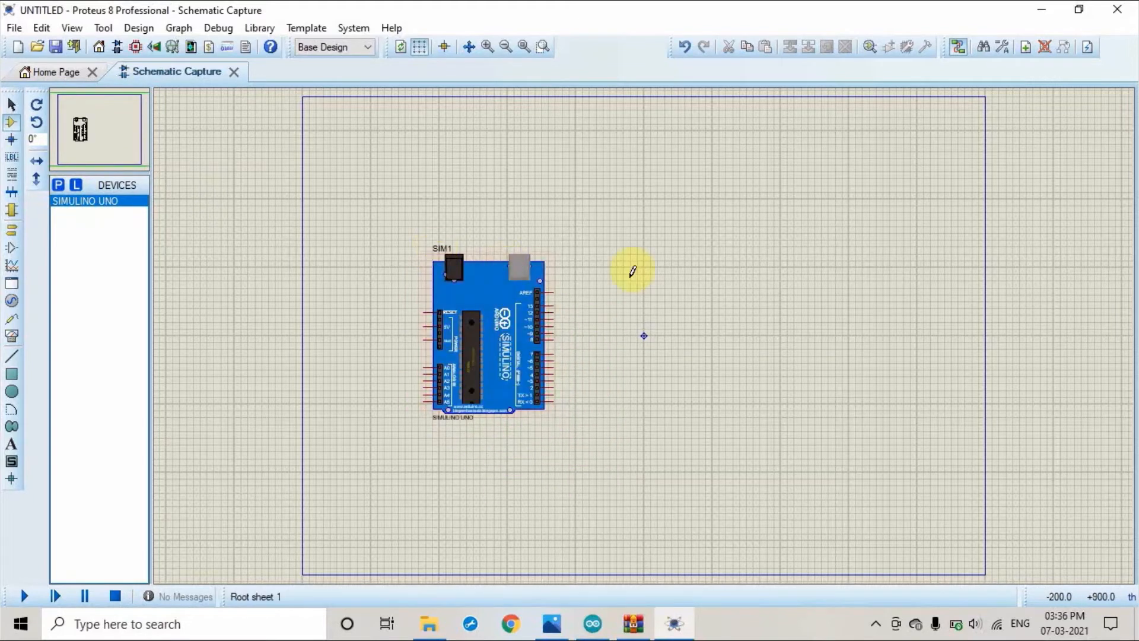
pyautogui.click(486, 47)
pyautogui.click(485, 46)
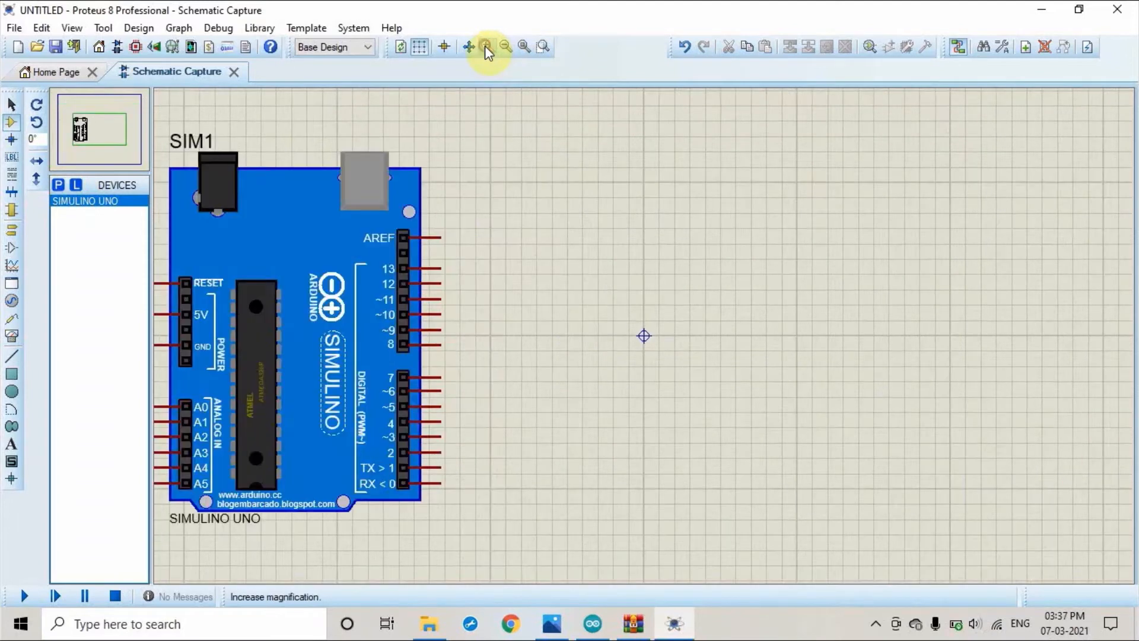
pyautogui.click(115, 128)
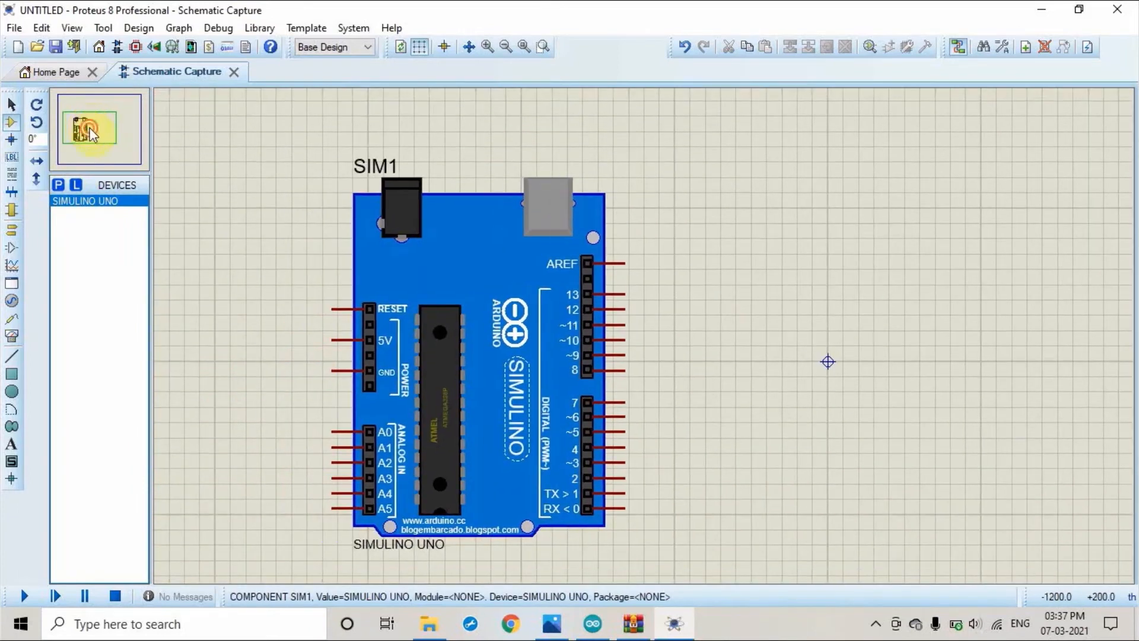
pyautogui.click(80, 129)
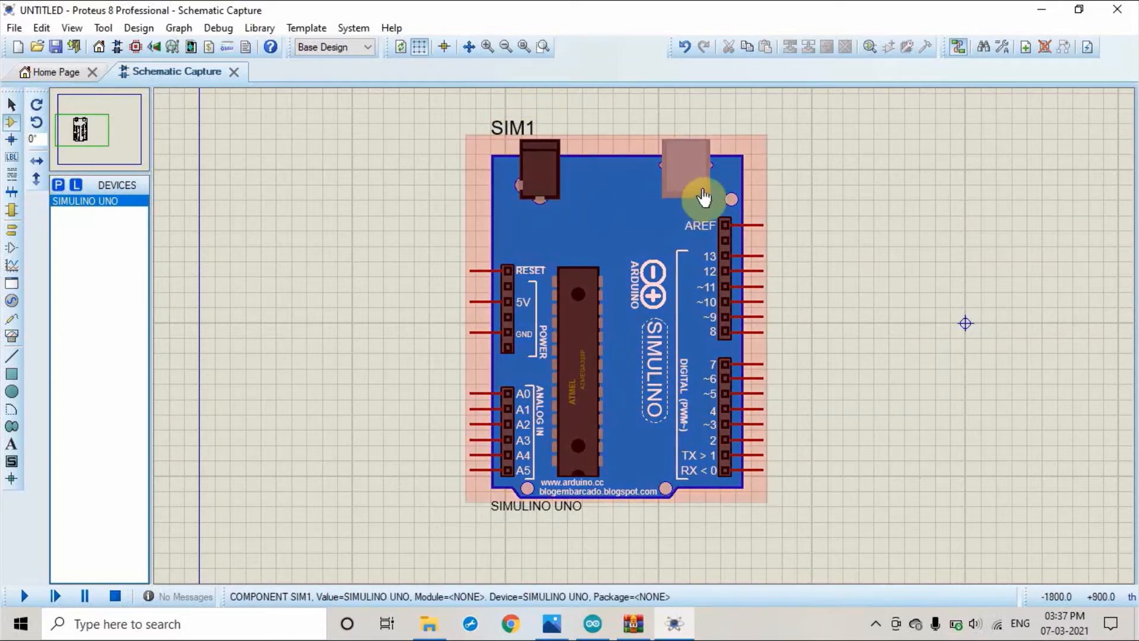
pyautogui.click(521, 178)
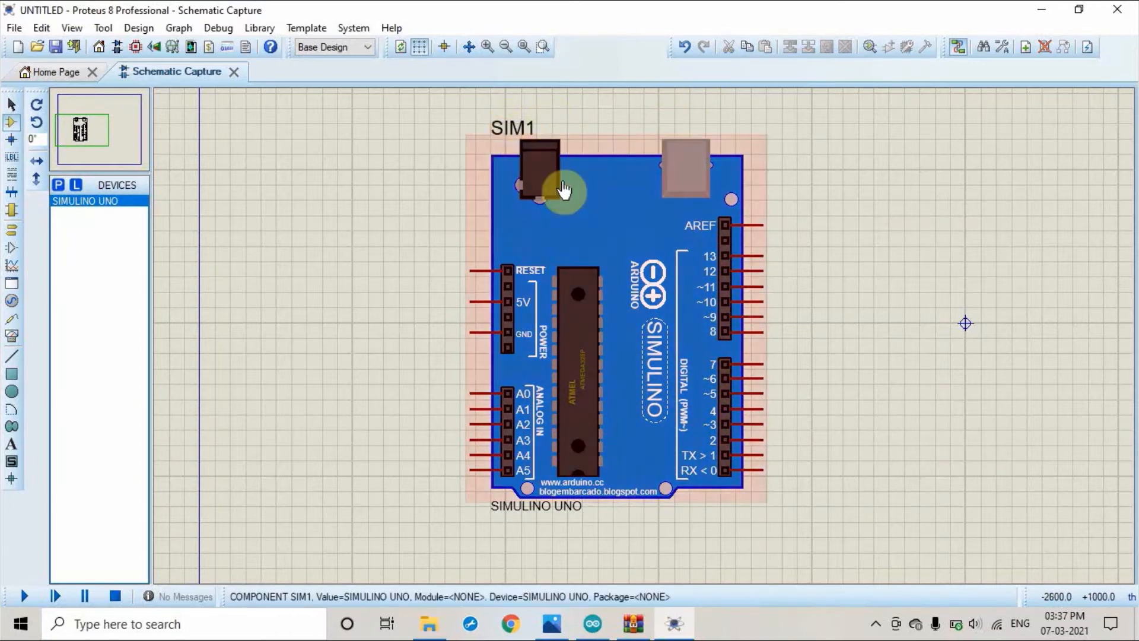
pyautogui.click(862, 207)
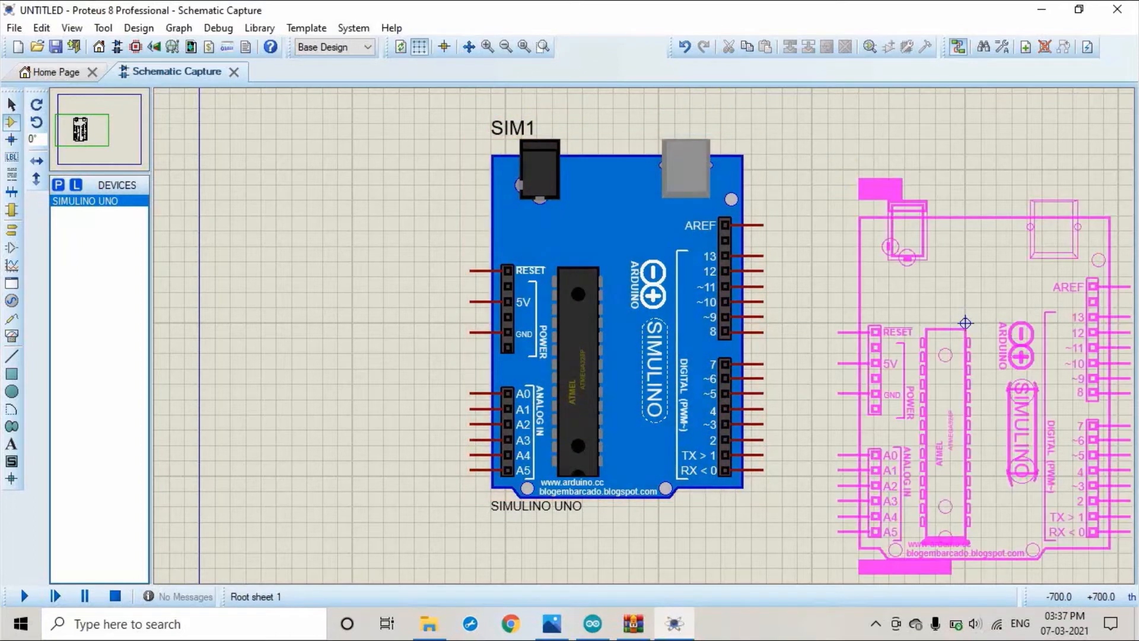
pyautogui.click(862, 208)
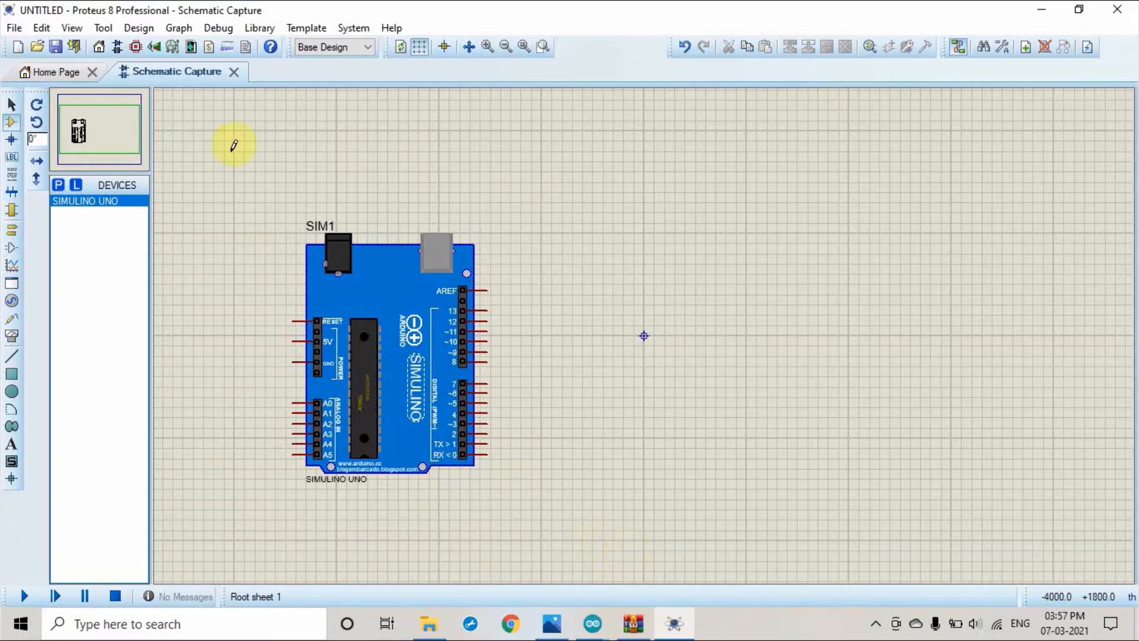
# Step: Search the device library for LED and add LED-BLUE from the 74LV library to the device list
pyautogui.click(58, 184)
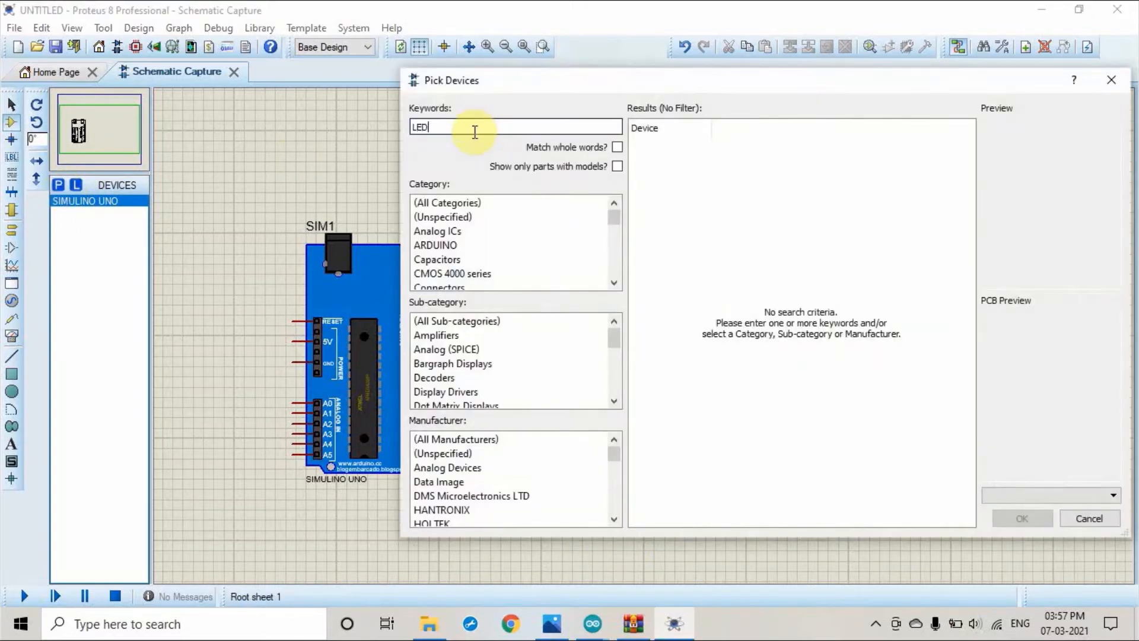
pyautogui.scroll(-8, 772, 456)
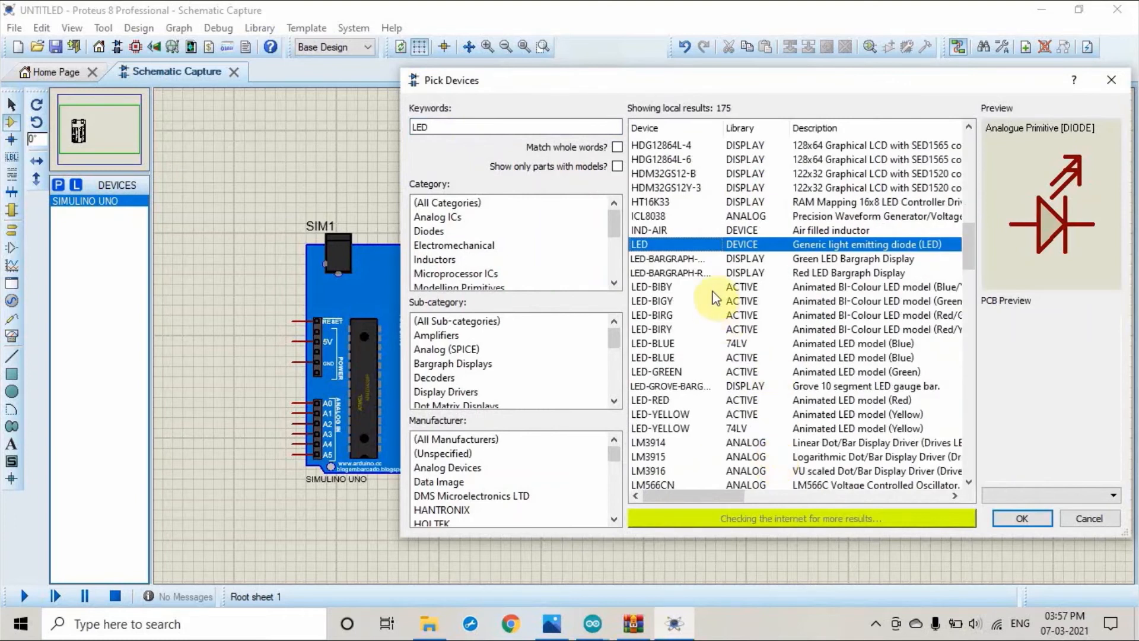
pyautogui.click(664, 343)
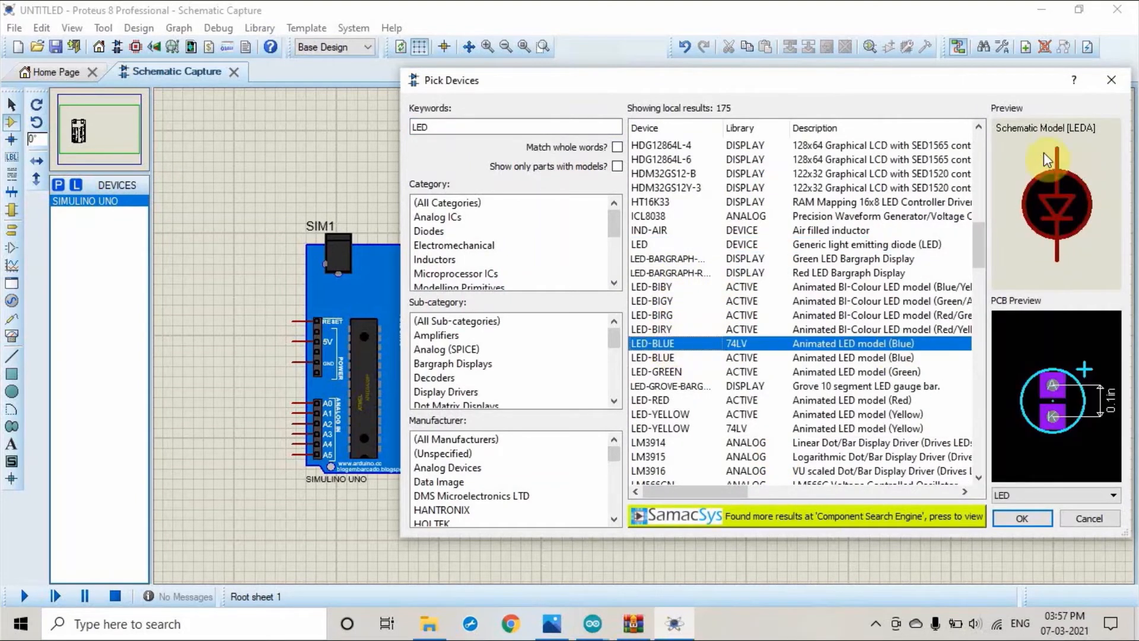
pyautogui.click(1022, 520)
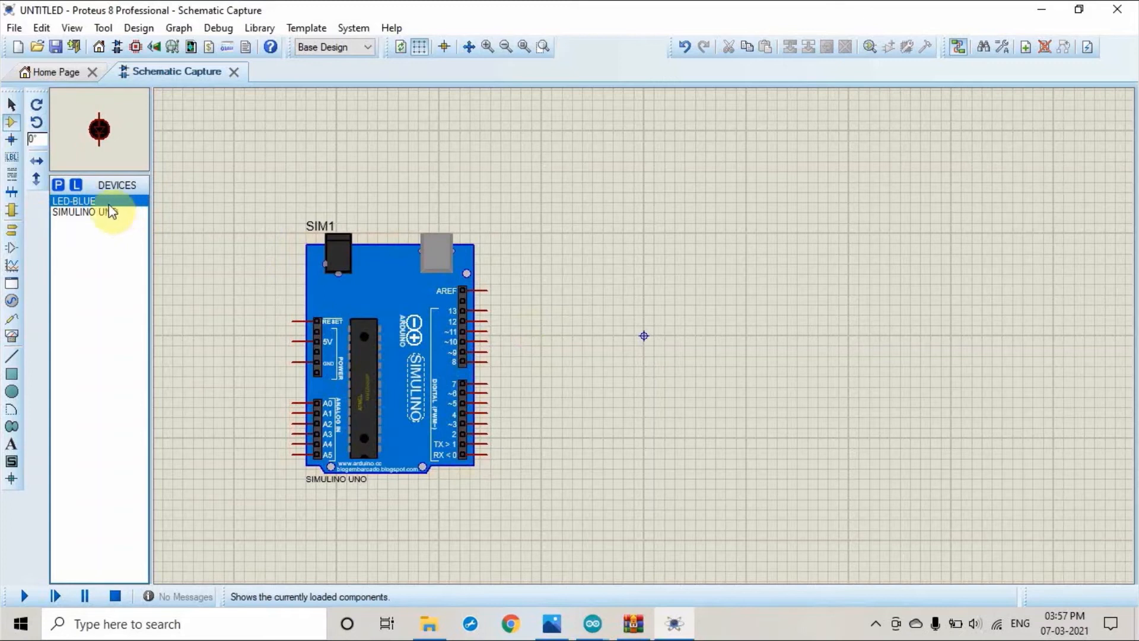
# Step: Place the blue LED to the right of the Simulino Uno and wire its anode to board pin 11
pyautogui.click(578, 361)
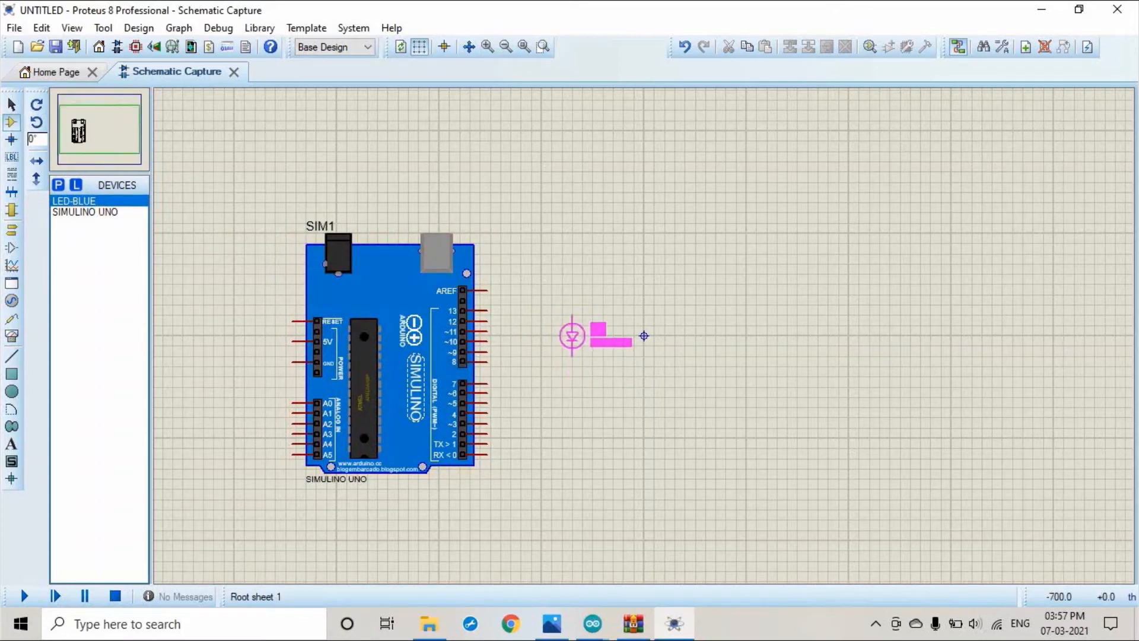
pyautogui.click(602, 377)
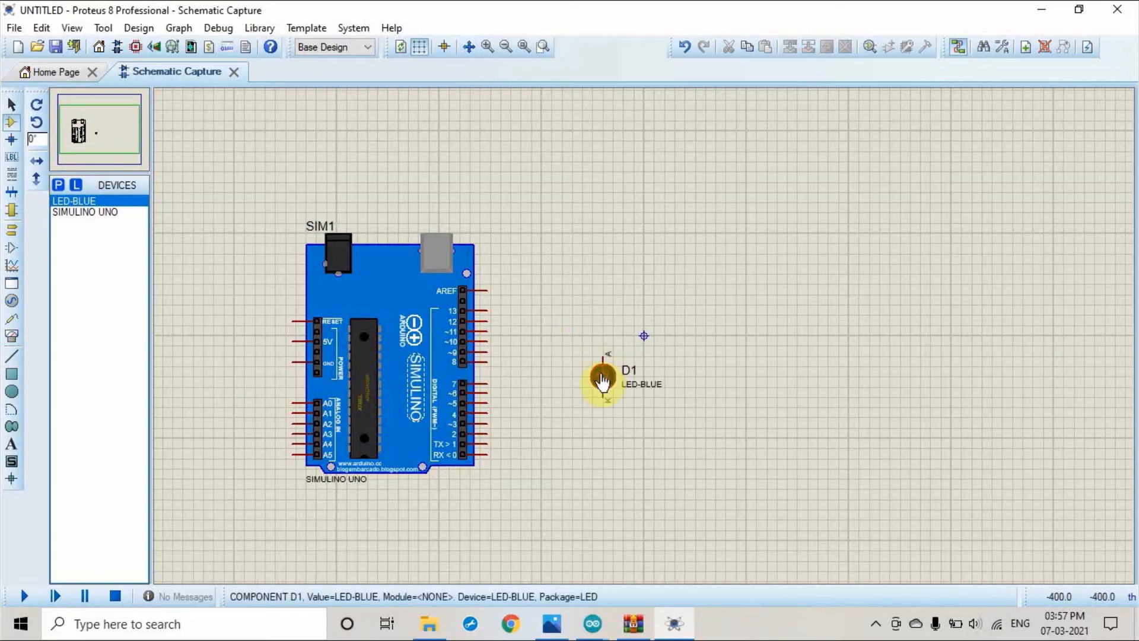
pyautogui.click(493, 326)
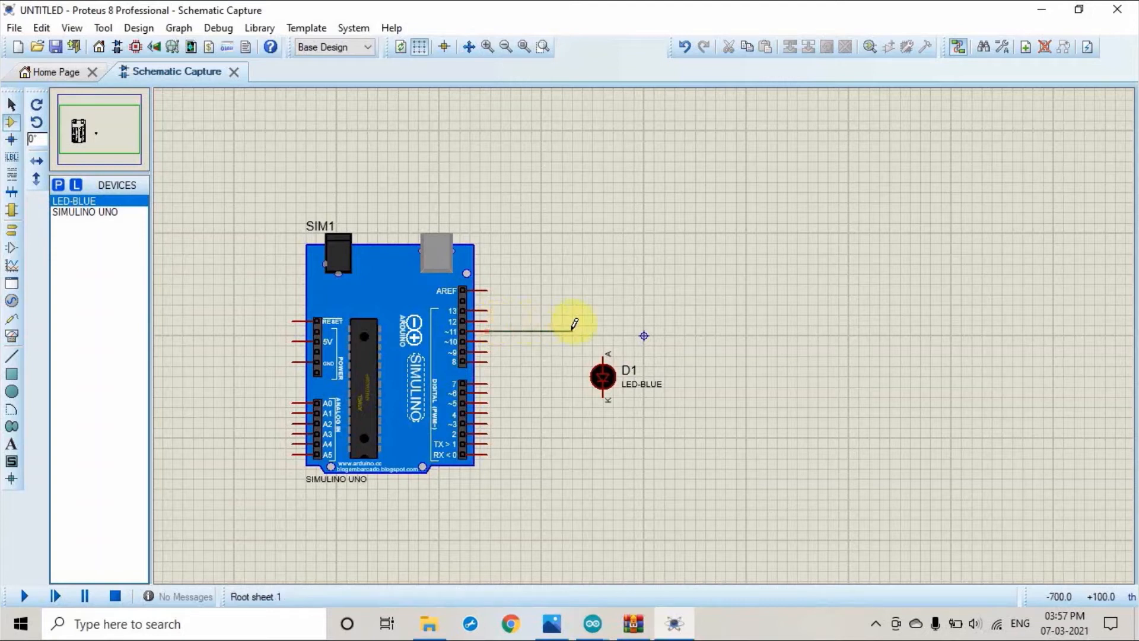
pyautogui.click(603, 352)
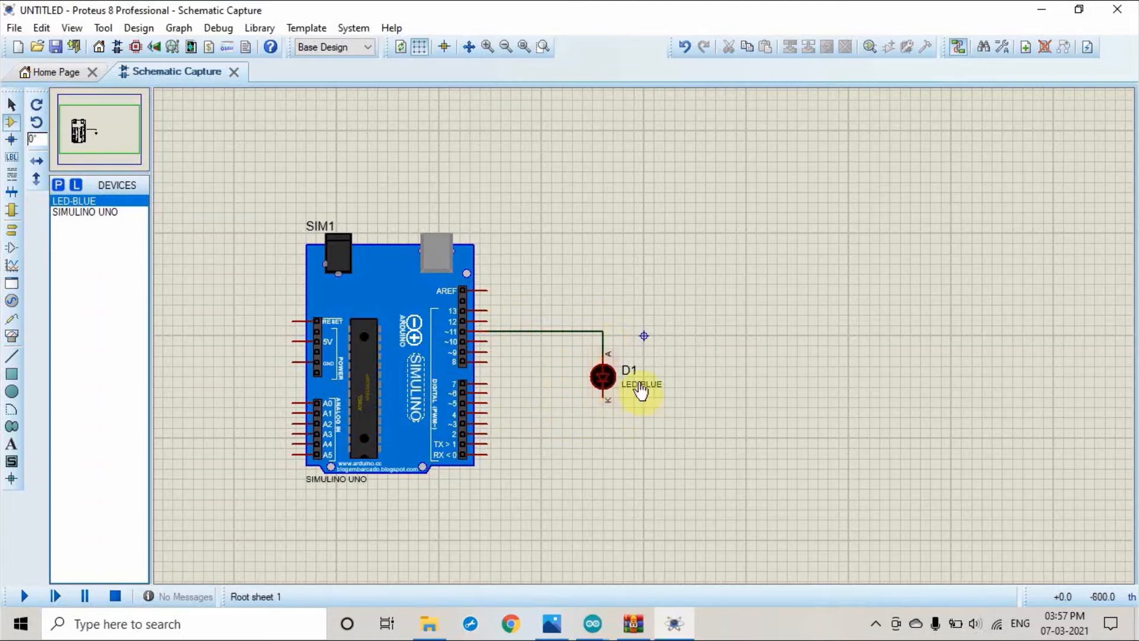
pyautogui.click(359, 320)
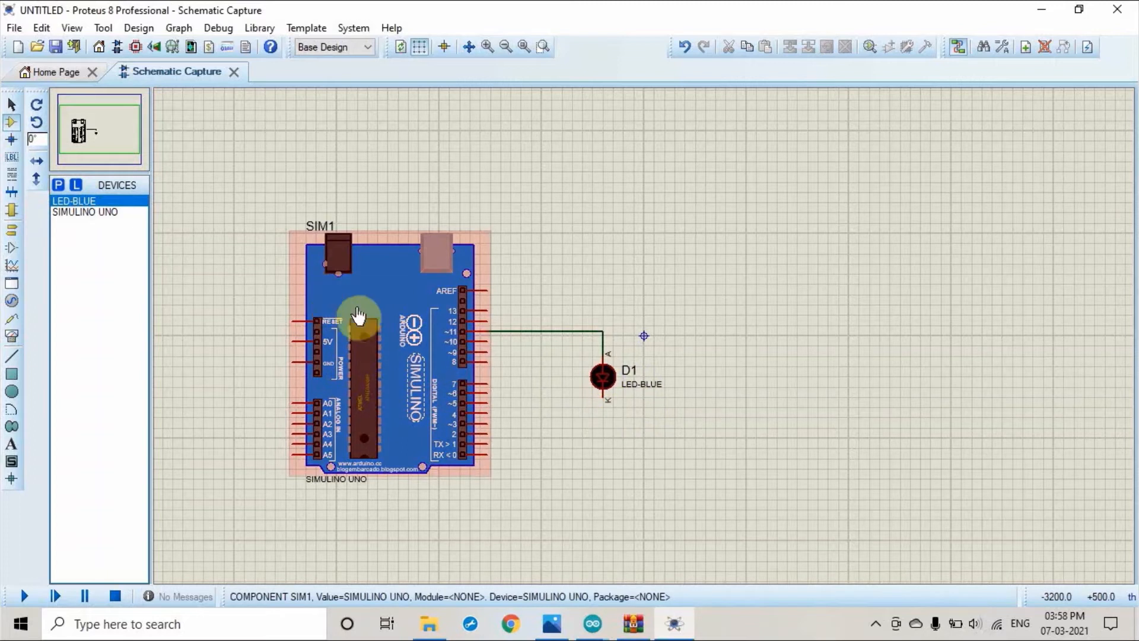
# Step: Place a ground terminal directly below the blue LED, connected to its cathode
pyautogui.click(13, 230)
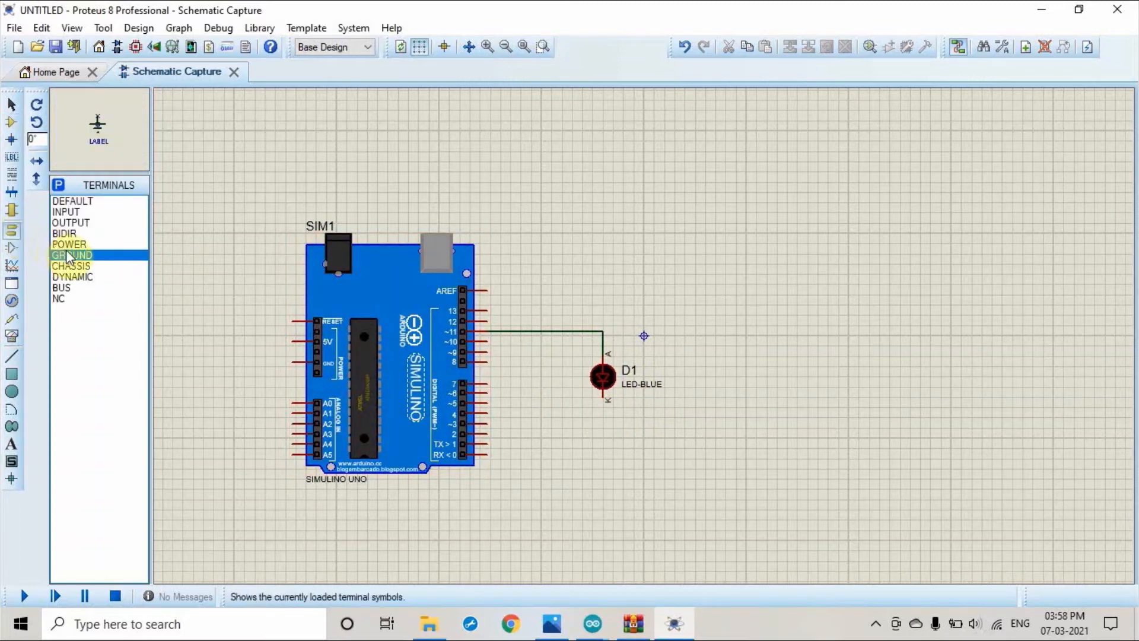
pyautogui.click(36, 105)
pyautogui.click(37, 105)
pyautogui.click(37, 105)
pyautogui.click(37, 105)
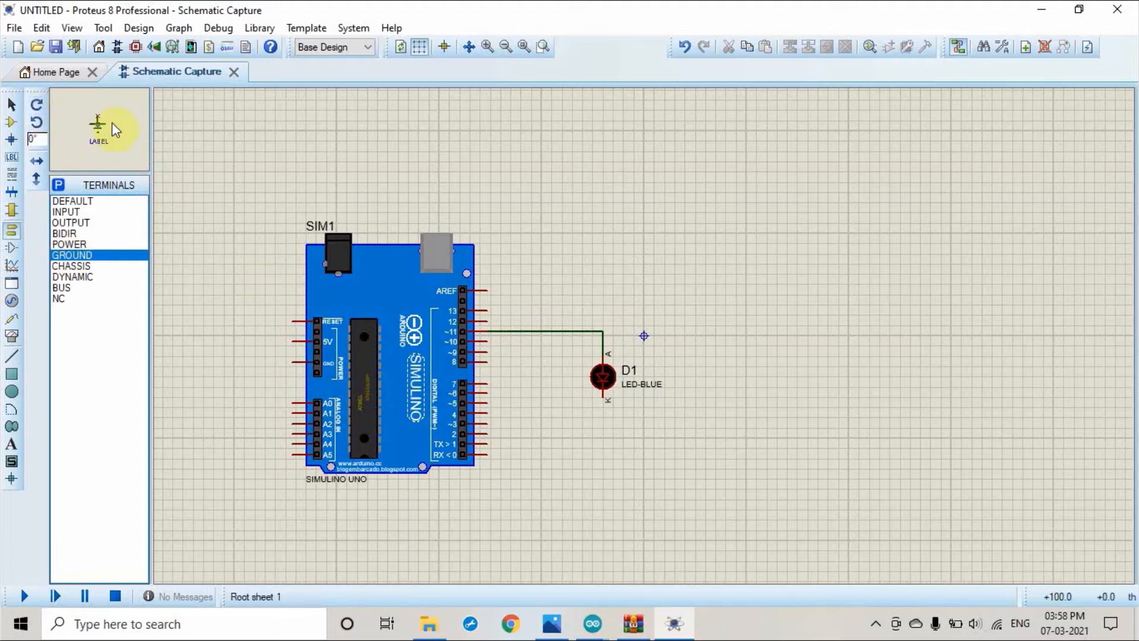
pyautogui.click(602, 432)
pyautogui.click(604, 410)
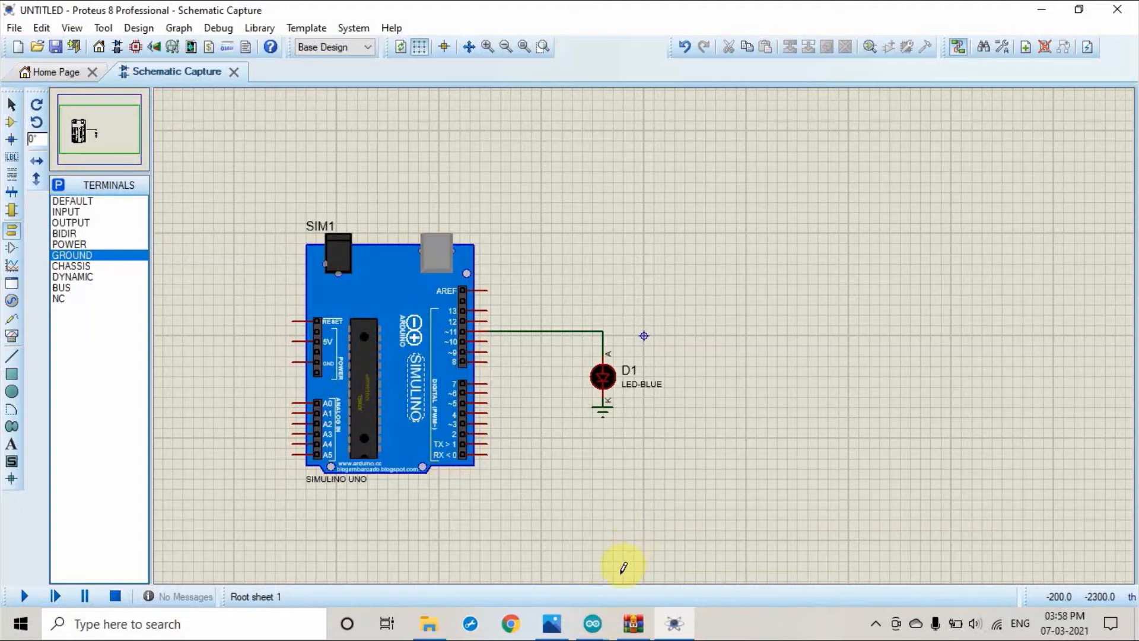
pyautogui.click(592, 623)
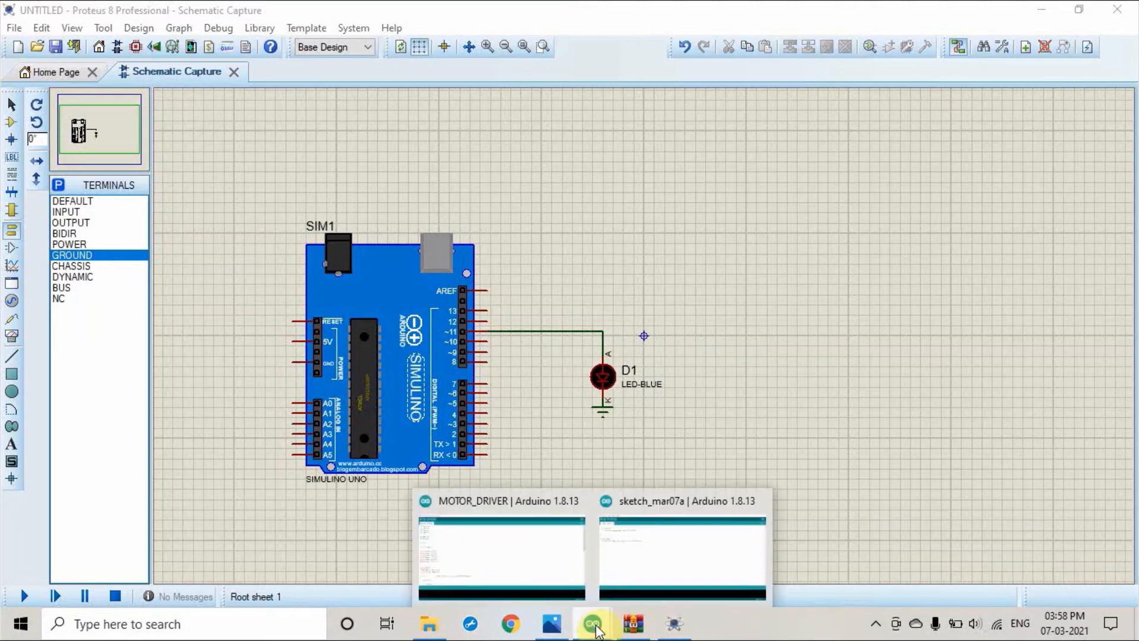
pyautogui.click(574, 569)
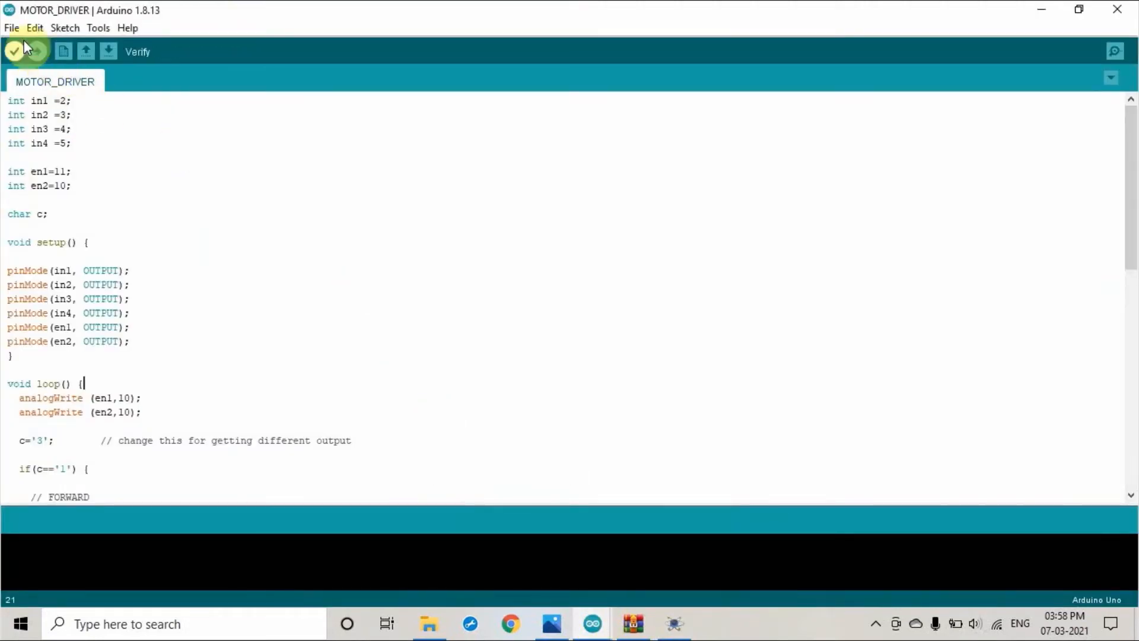
pyautogui.click(12, 28)
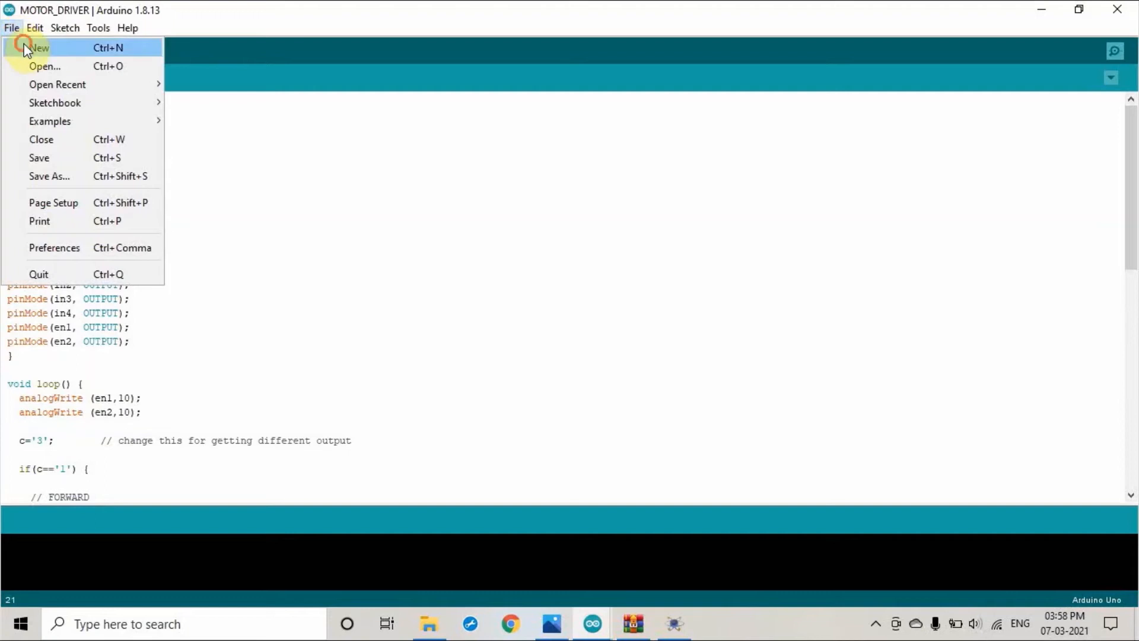
pyautogui.click(25, 48)
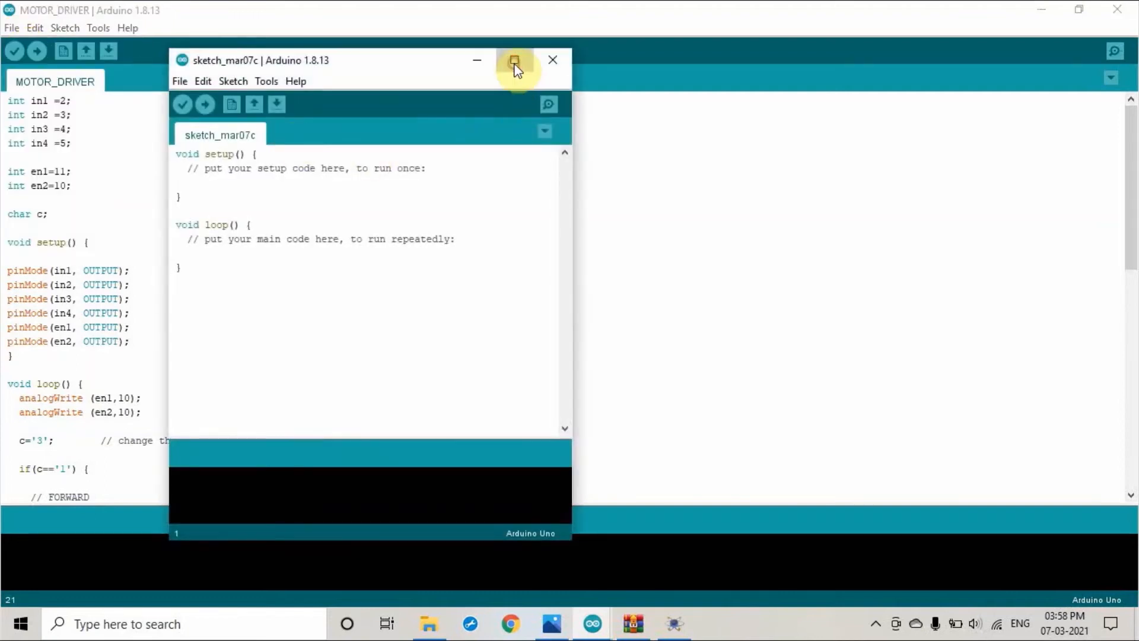
pyautogui.click(514, 60)
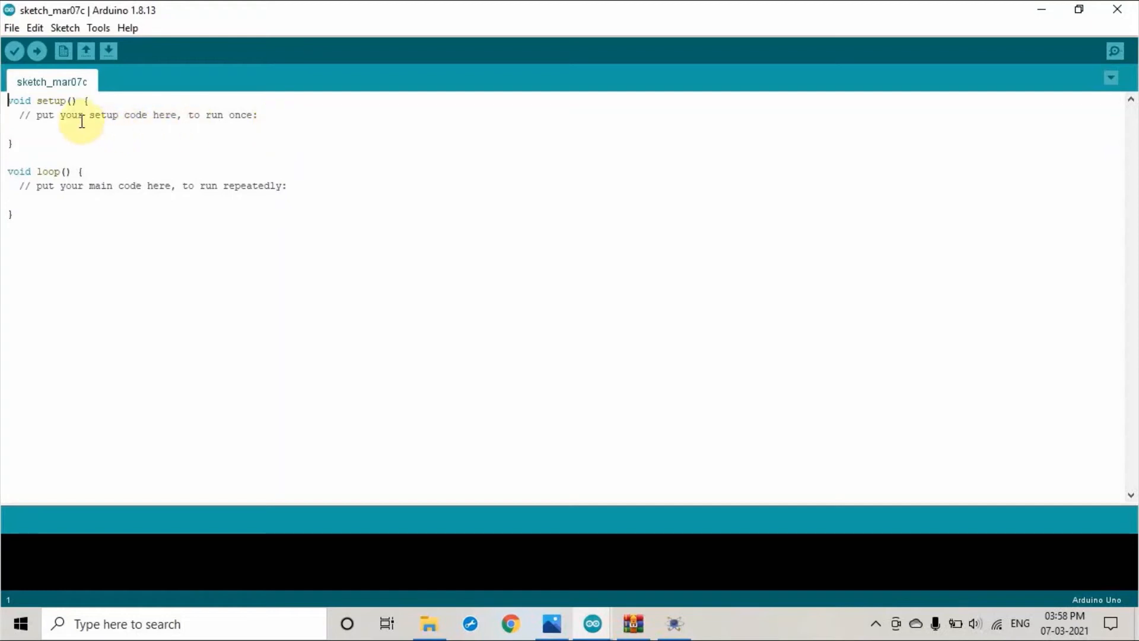
pyautogui.press('Return')
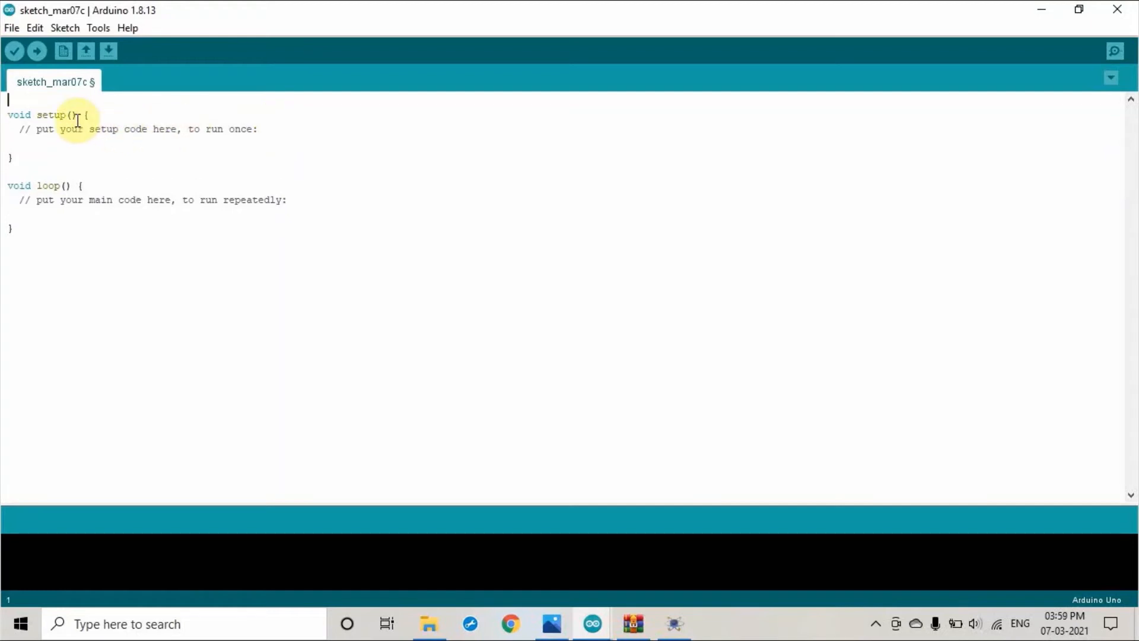
pyautogui.write('int in1=')
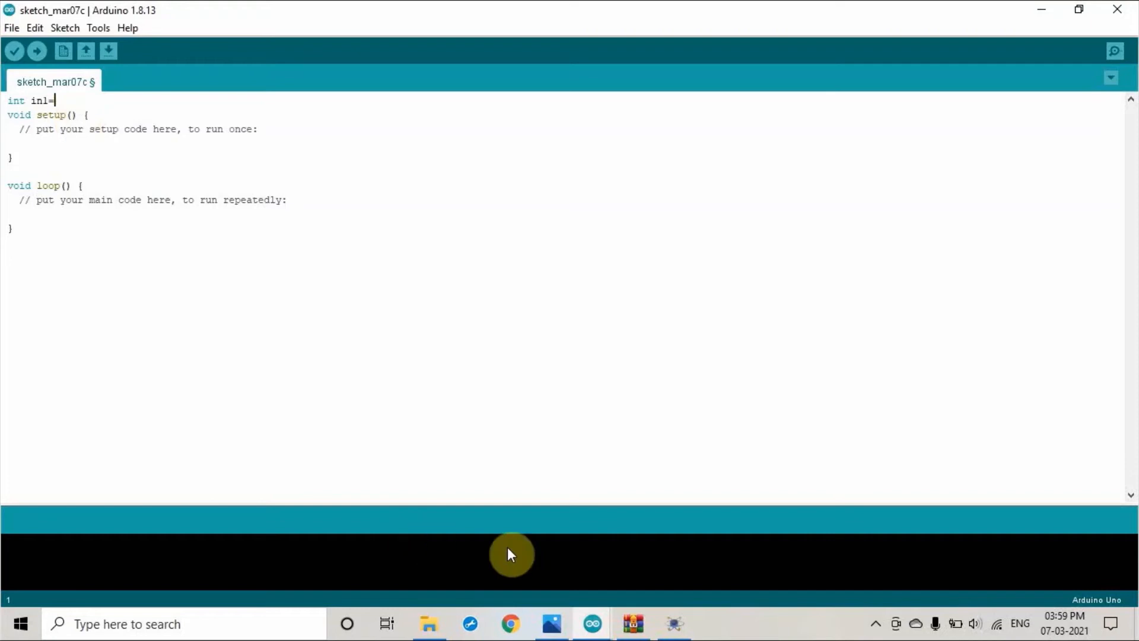
pyautogui.click(675, 624)
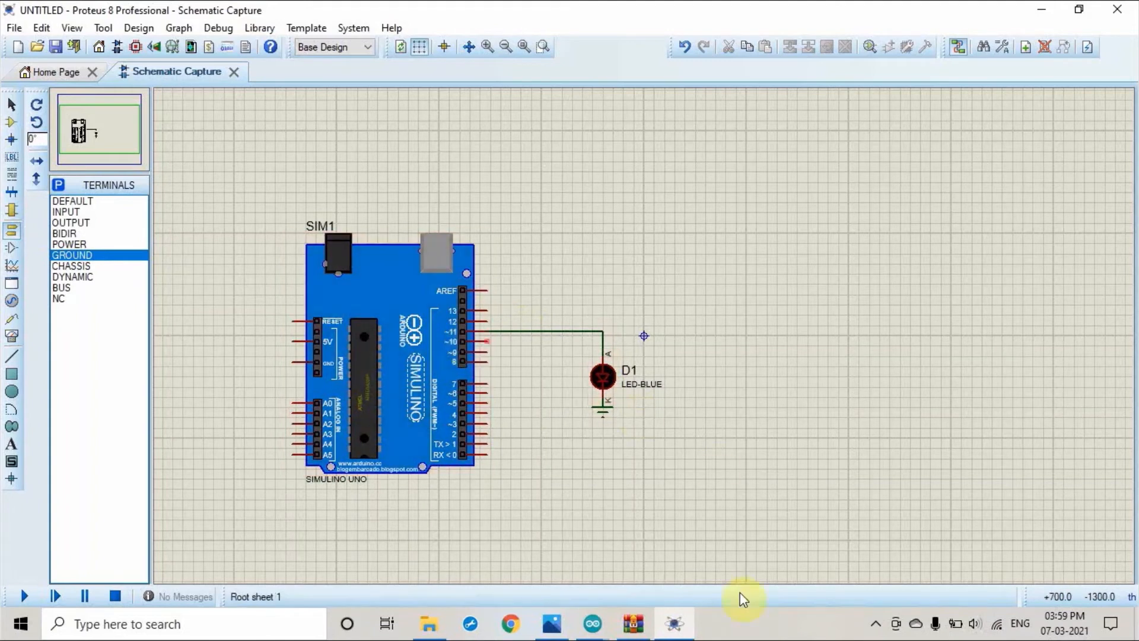
# Step: Switch to the sketch_mar07a window in the Arduino IDE and declare int in1=11; above setup()
pyautogui.click(592, 624)
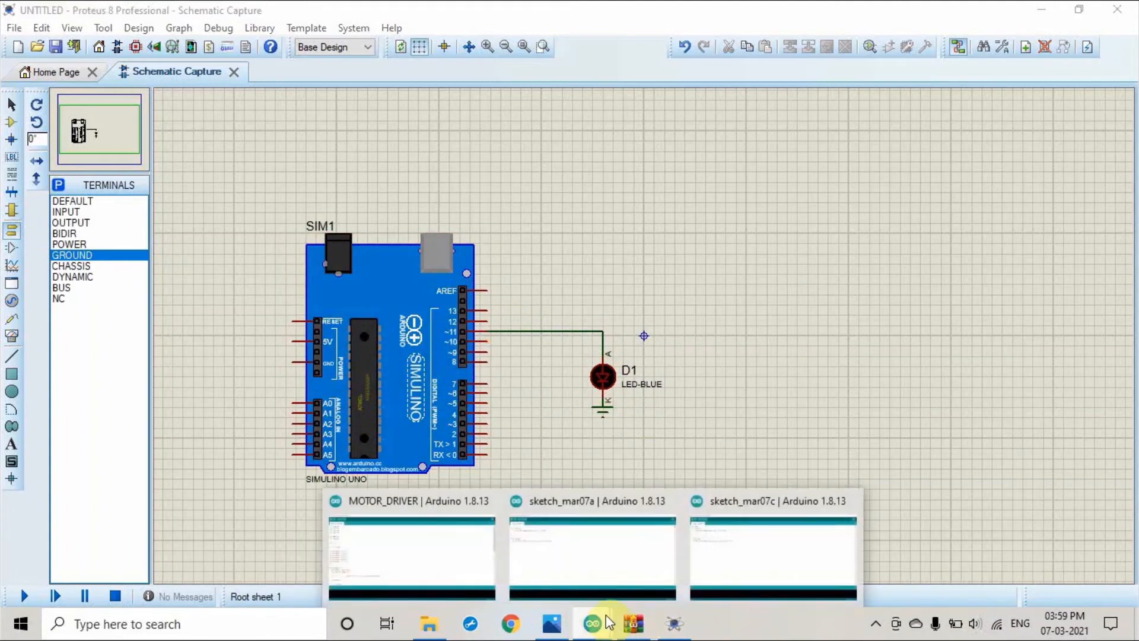
pyautogui.click(530, 559)
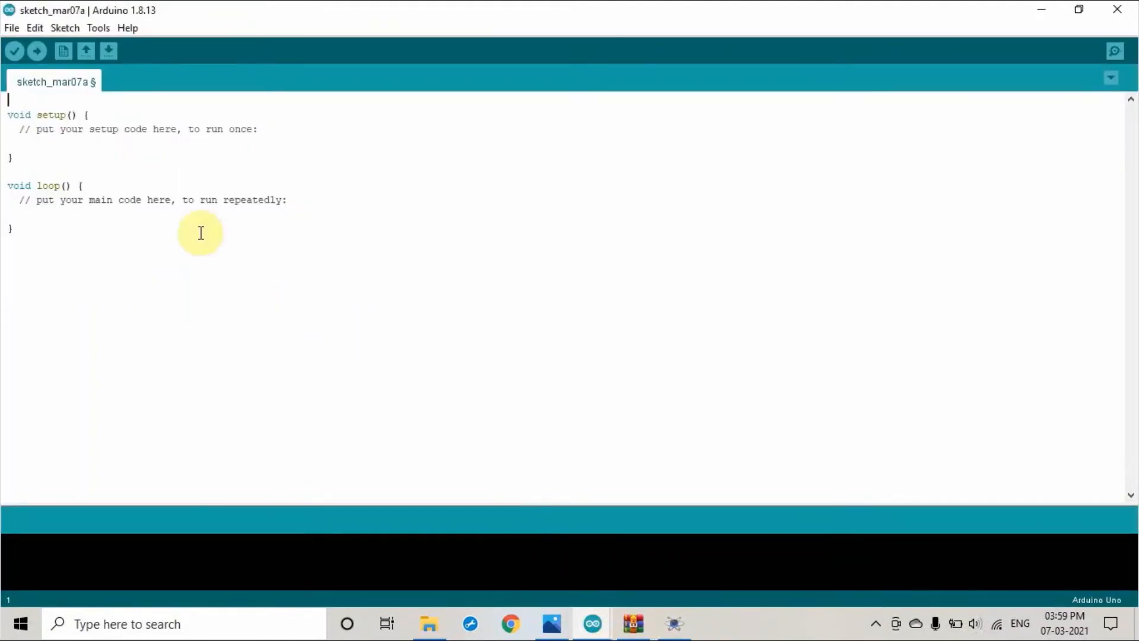
pyautogui.write('int i')
pyautogui.write('nl')
pyautogui.write('=')
pyautogui.write('11')
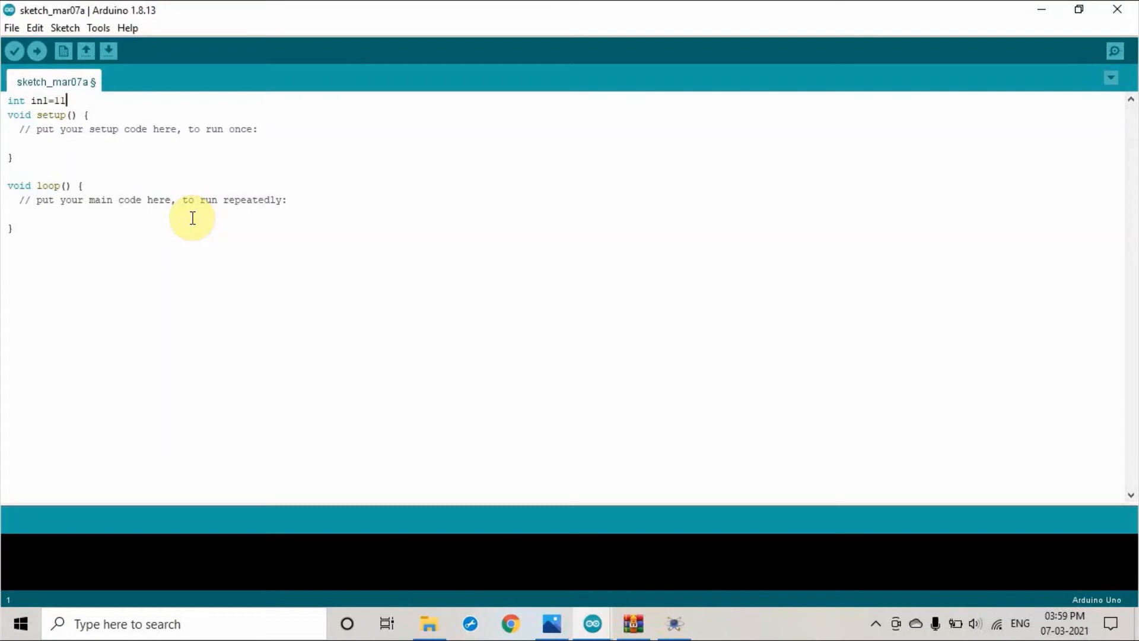
pyautogui.write(';')
# Step: Add pinMode(in1,OUTPUT); inside setup(), below its comment line
pyautogui.click(22, 145)
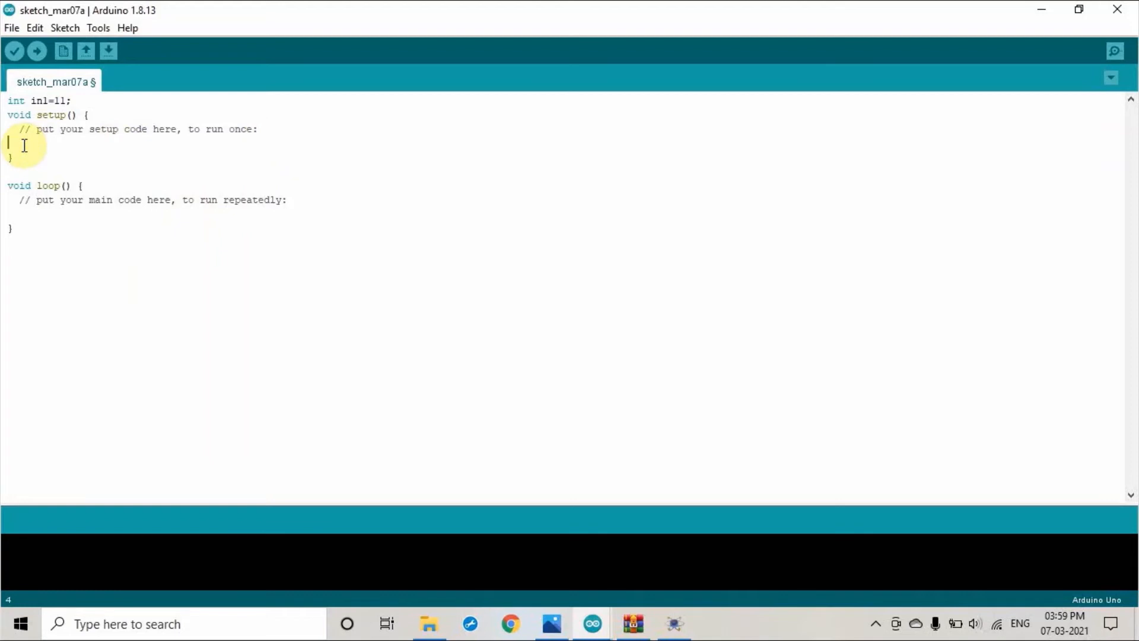
pyautogui.write('pinMode9')
pyautogui.press('BackSpace')
pyautogui.write('(')
pyautogui.write('in')
pyautogui.write('l')
pyautogui.write(', ')
pyautogui.write('OUTPUT')
pyautogui.write(')')
pyautogui.write(';')
pyautogui.press('Return')
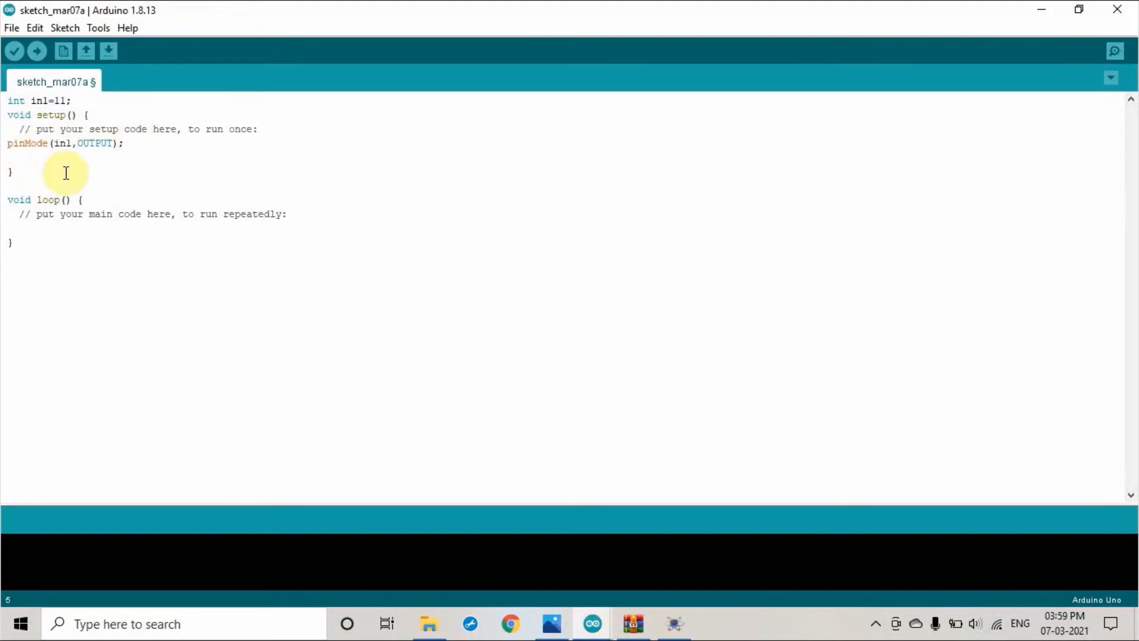
# Step: Add digitalWrite(in1,HIGH); followed by delay(1000); inside loop(), below its comment line
pyautogui.click(18, 224)
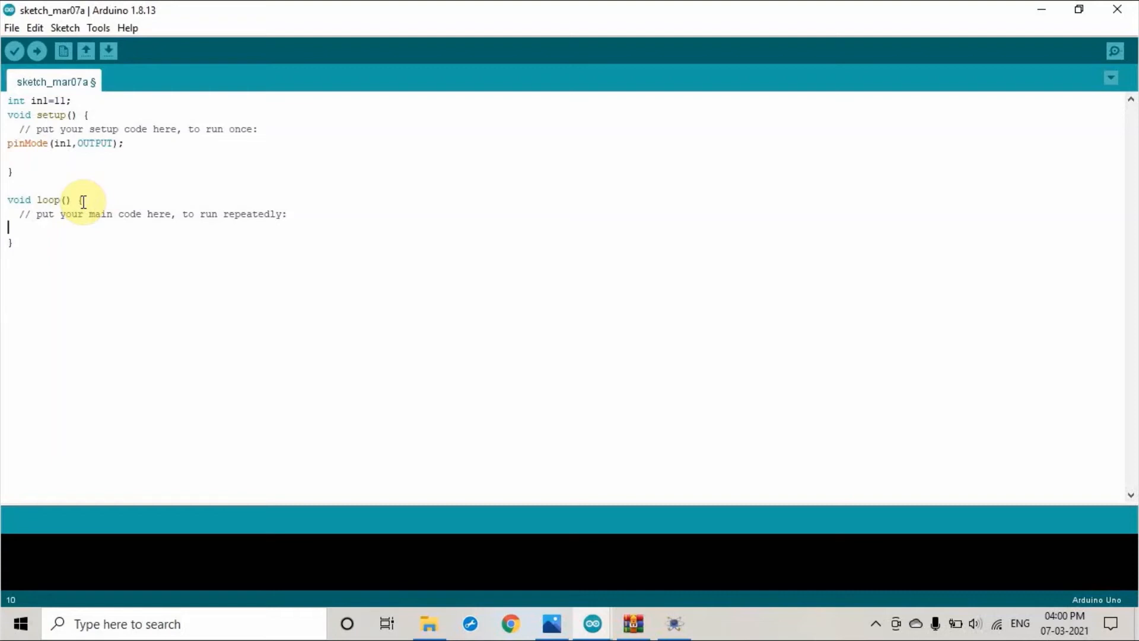
pyautogui.write('de')
pyautogui.press('BackSpace')
pyautogui.write('igitalWrite(in1,HIGH)')
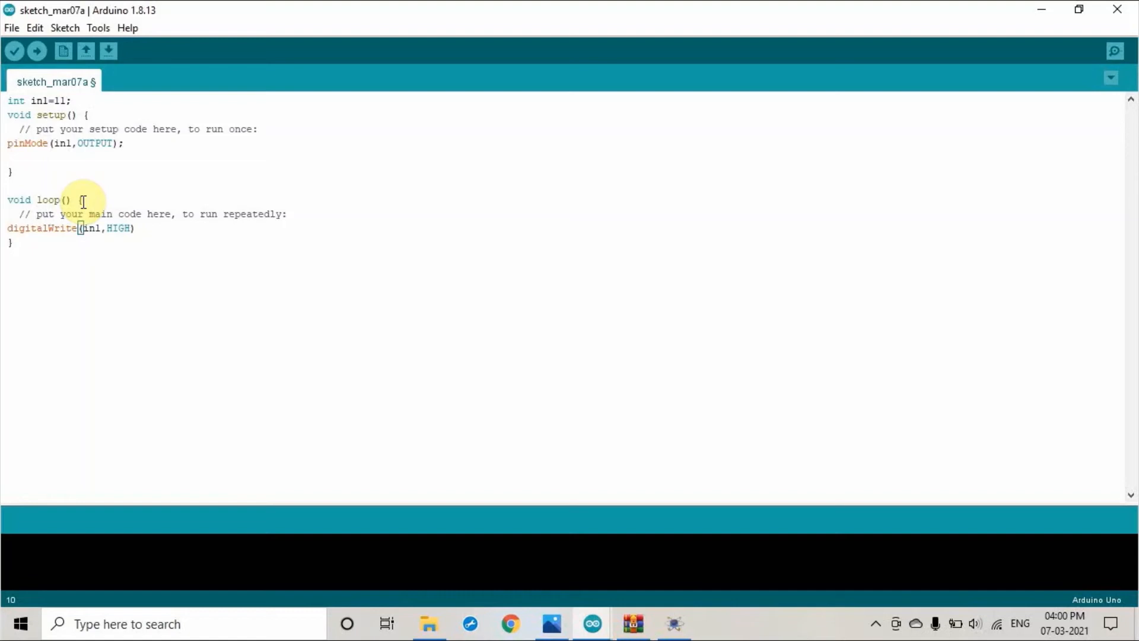
pyautogui.write(';')
pyautogui.press('Return')
pyautogui.write('delay(1000);')
pyautogui.press('Return')
# Step: Complete loop() with digitalWrite(in1,LOW); and a second delay(1000); after the HIGH part
pyautogui.write('digitalW')
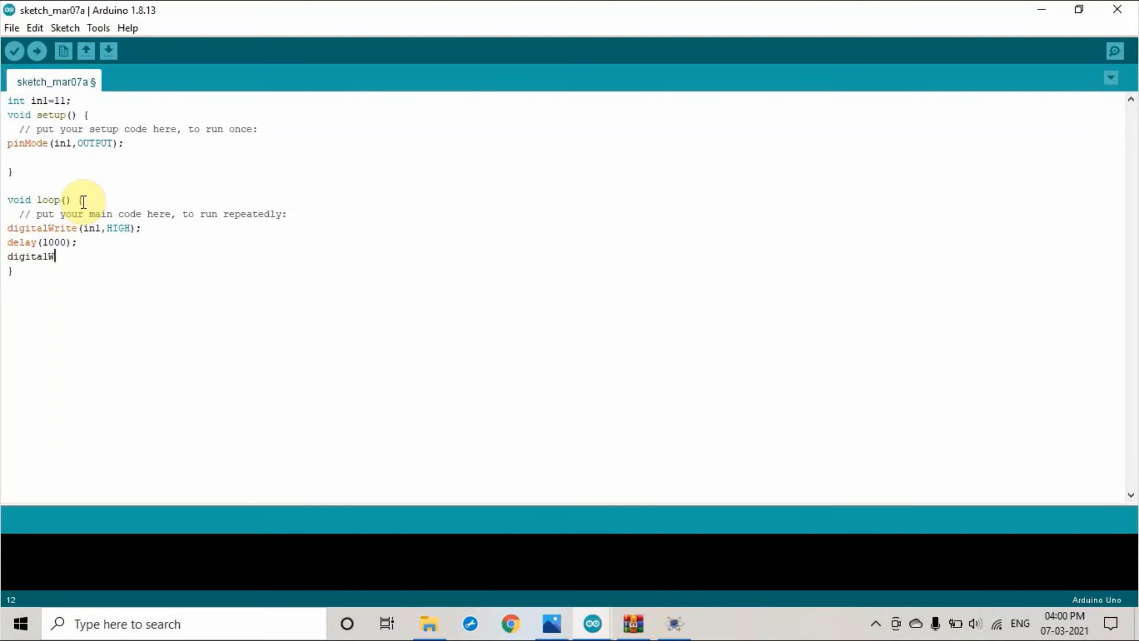
pyautogui.write('rtite')
pyautogui.press('BackSpace')
pyautogui.press('BackSpace')
pyautogui.press('BackSpace')
pyautogui.press('BackSpace')
pyautogui.write('ite(inl,LOW)')
pyautogui.press('Return')
pyautogui.press('BackSpace')
pyautogui.write(';')
pyautogui.press('Return')
pyautogui.write('dela')
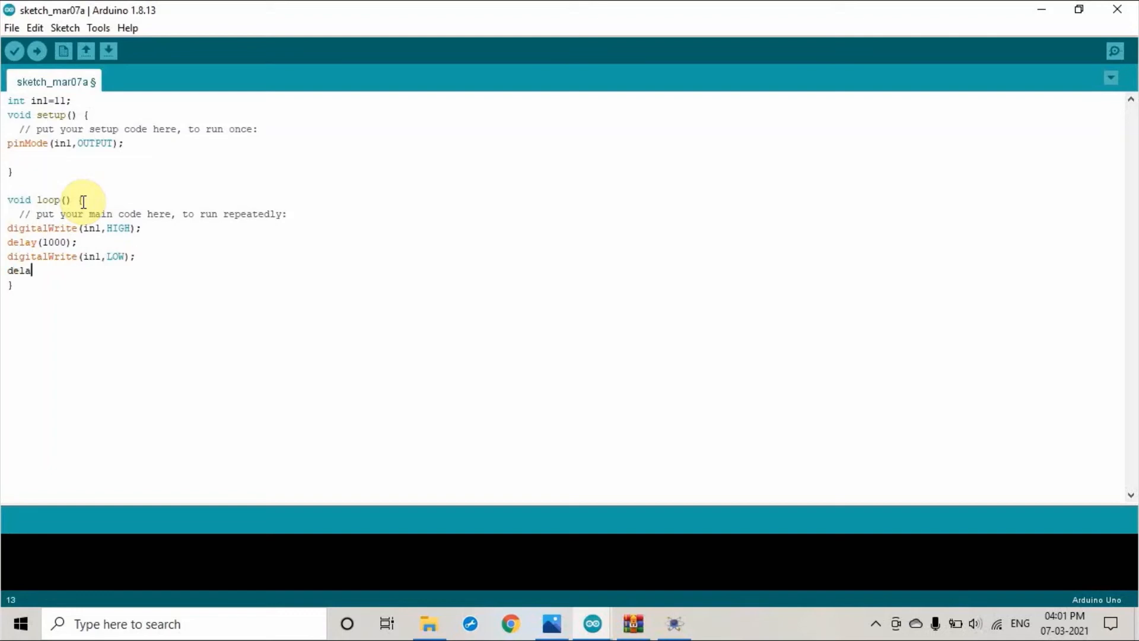
pyautogui.write('y(1000);')
pyautogui.press('Return')
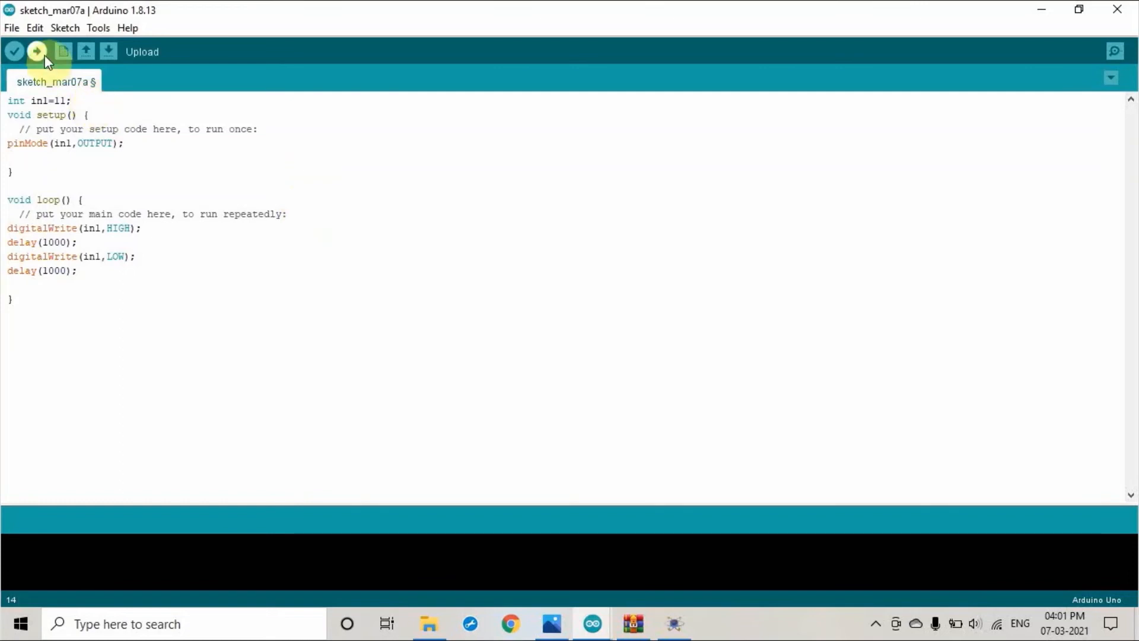
# Step: Make sure verbose output during compilation is enabled in the Arduino preferences and accept the settings
pyautogui.click(12, 28)
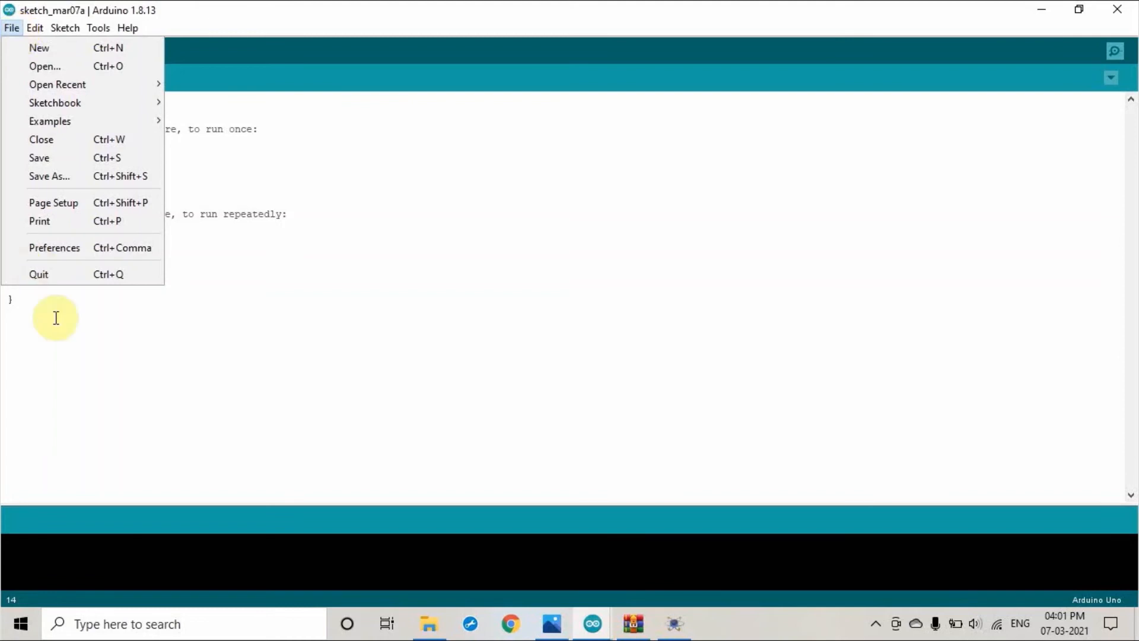
pyautogui.click(60, 249)
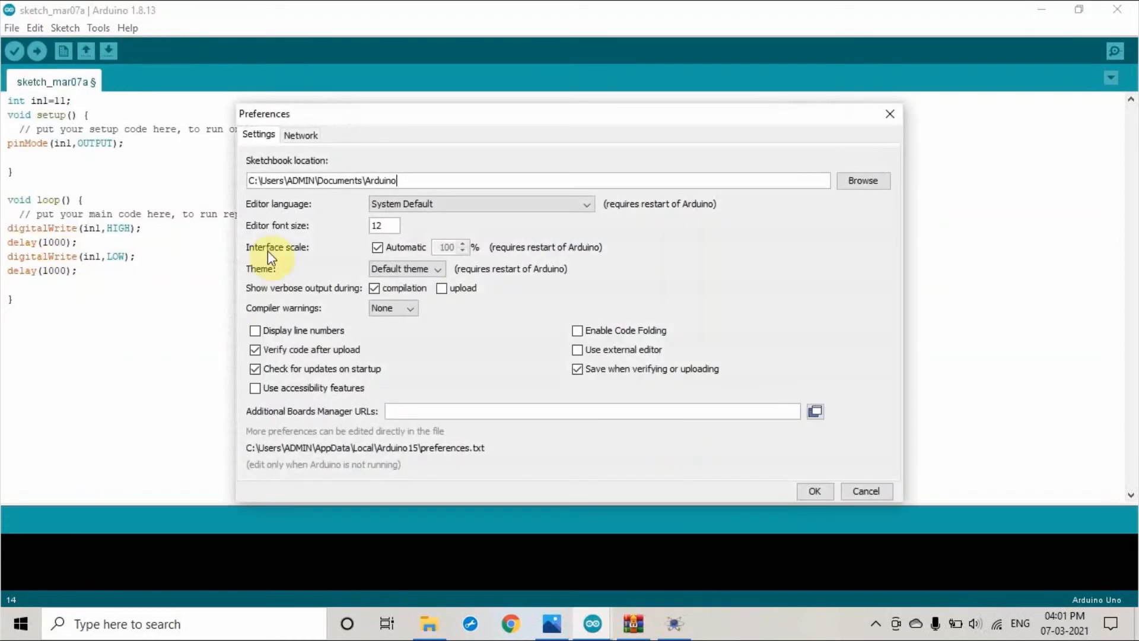
pyautogui.click(379, 290)
pyautogui.click(372, 288)
pyautogui.click(810, 492)
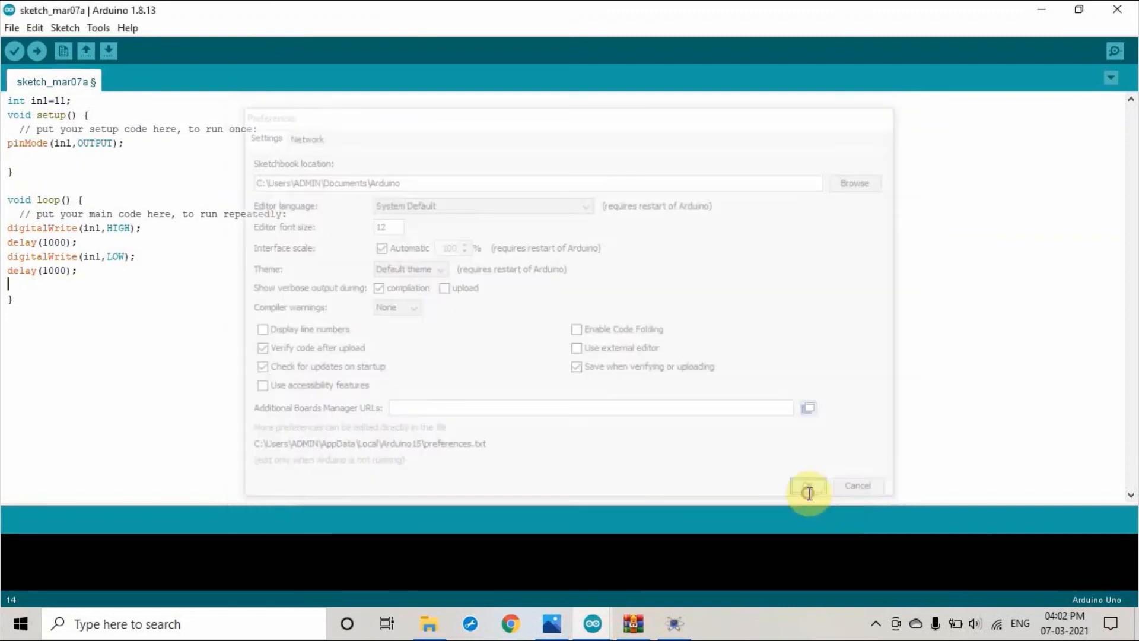
# Step: Verify the sketch, saving it as sketch_mar07a in the Arduino folder
pyautogui.hotkey('ctrl', 's')
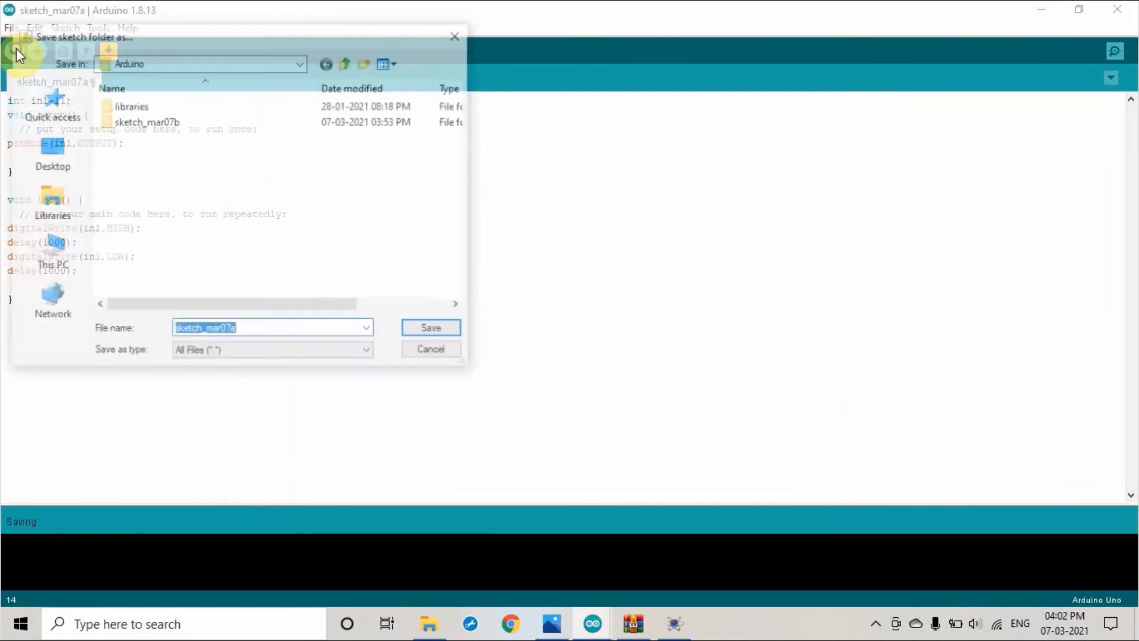
pyautogui.click(434, 330)
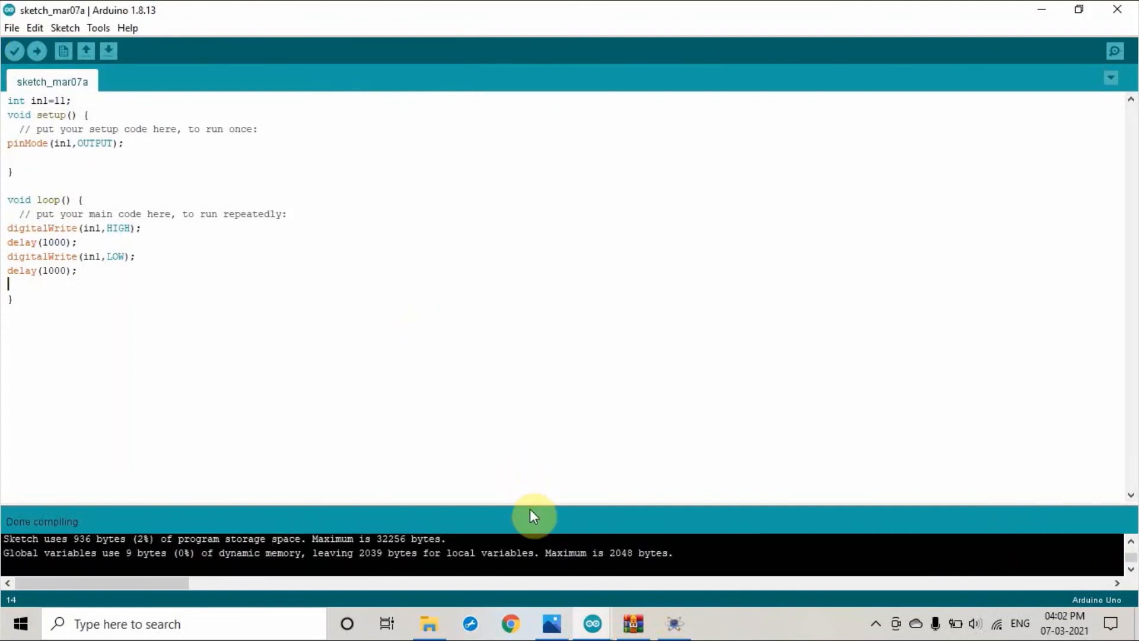
# Step: Copy the full path of sketch_mar07a.ino.hex from the compiler output, enlarging the output area to find it
pyautogui.moveTo(535, 504); pyautogui.dragTo(535, 390)
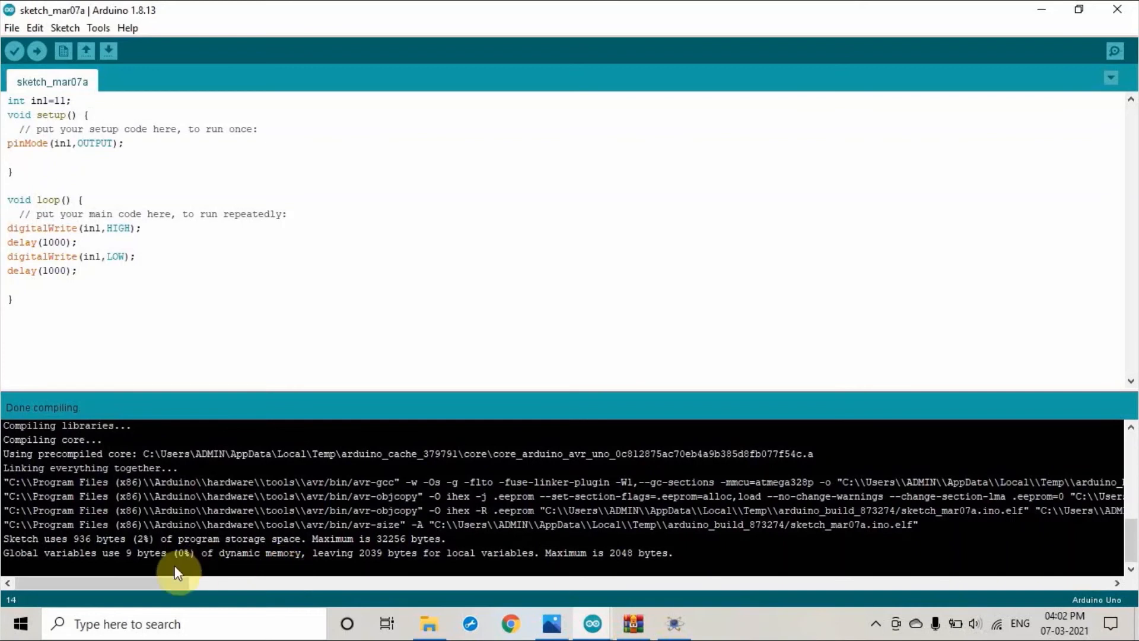
pyautogui.moveTo(126, 585); pyautogui.dragTo(205, 592)
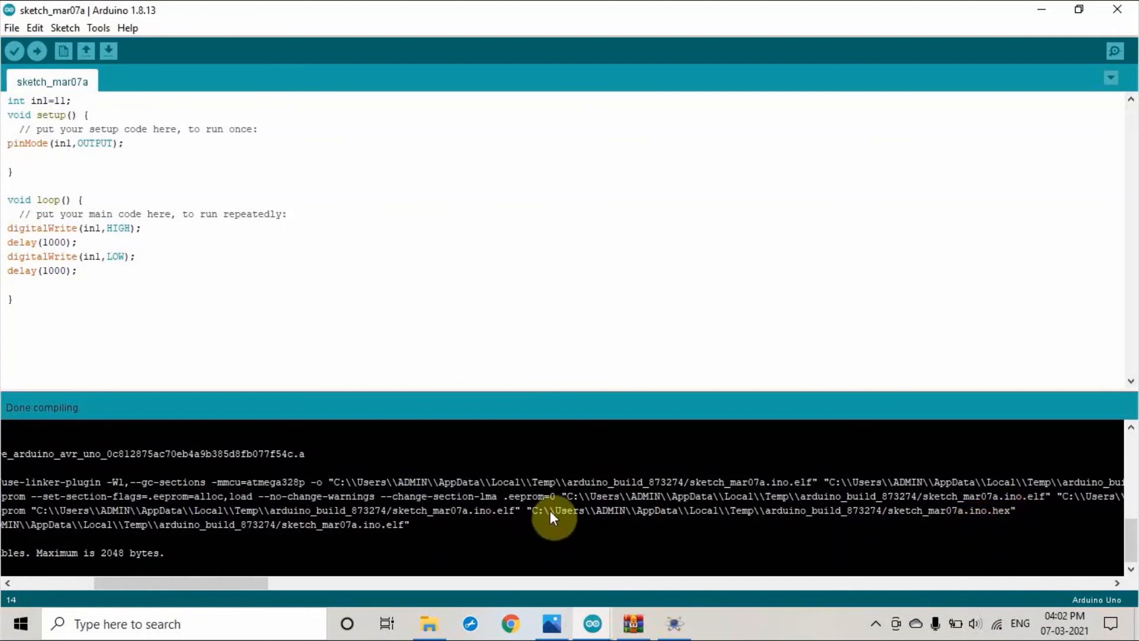
pyautogui.moveTo(532, 510); pyautogui.dragTo(927, 510)
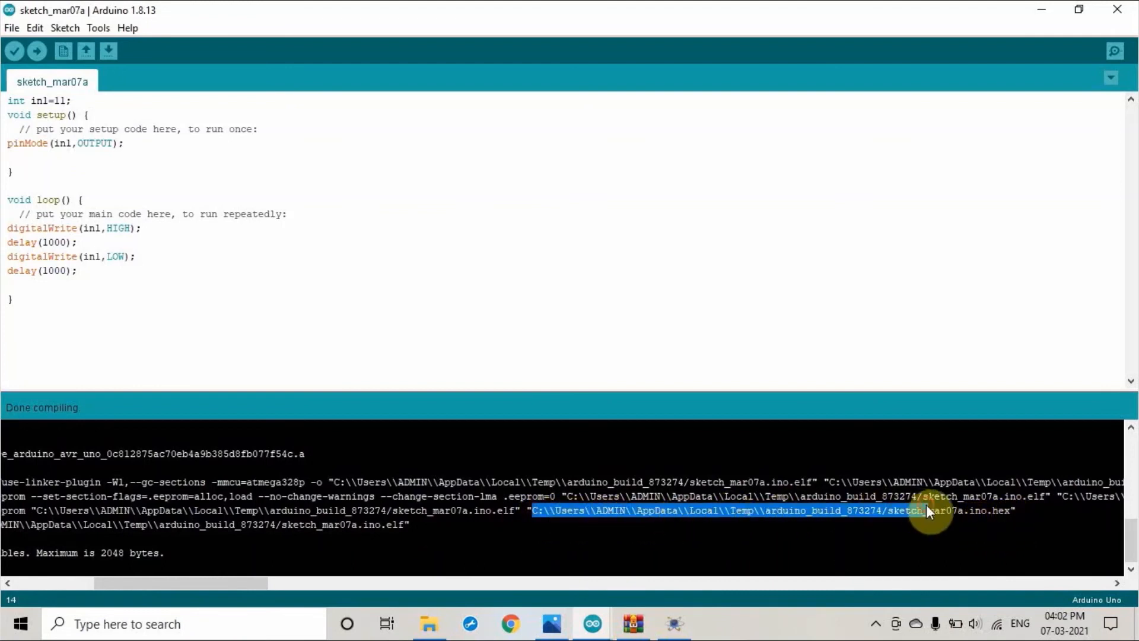
pyautogui.moveTo(1009, 511); pyautogui.dragTo(574, 512)
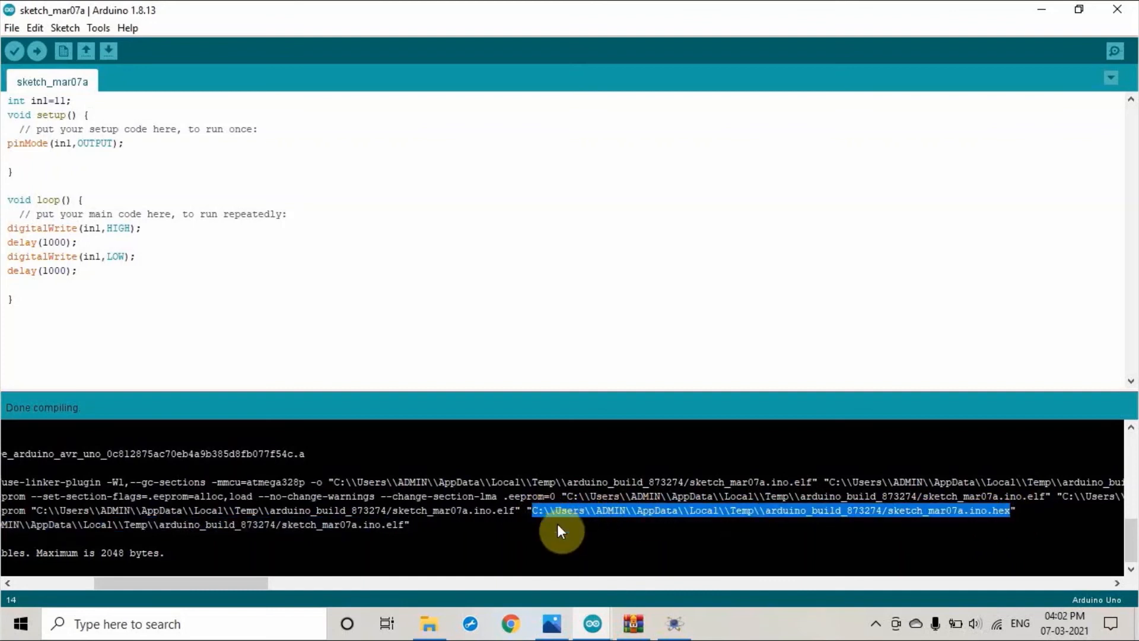
# Step: Switch to Proteus and set the Simulino Uno's program file to the copied sketch_mar07a.ino.hex path, accepting the component properties
pyautogui.click(674, 623)
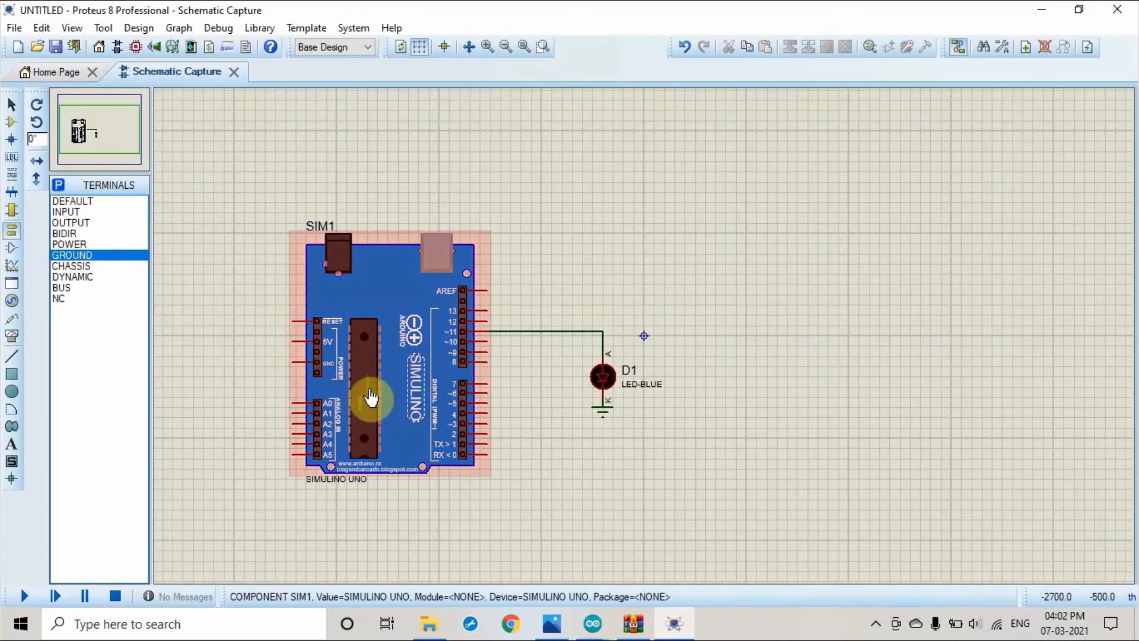
pyautogui.doubleClick(371, 398)
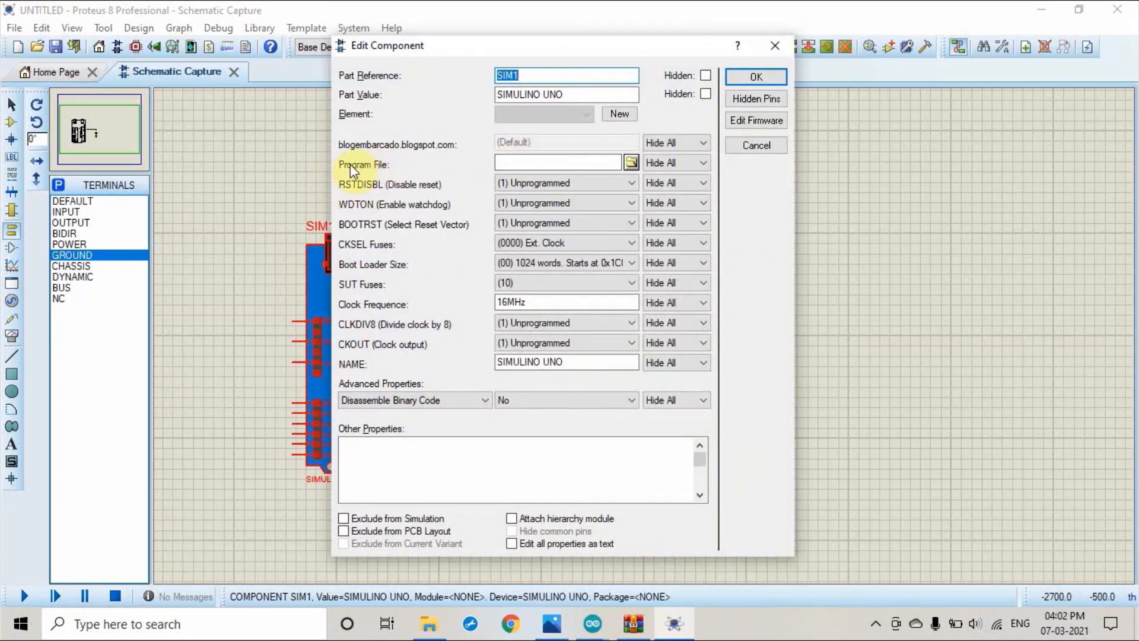
pyautogui.click(518, 162)
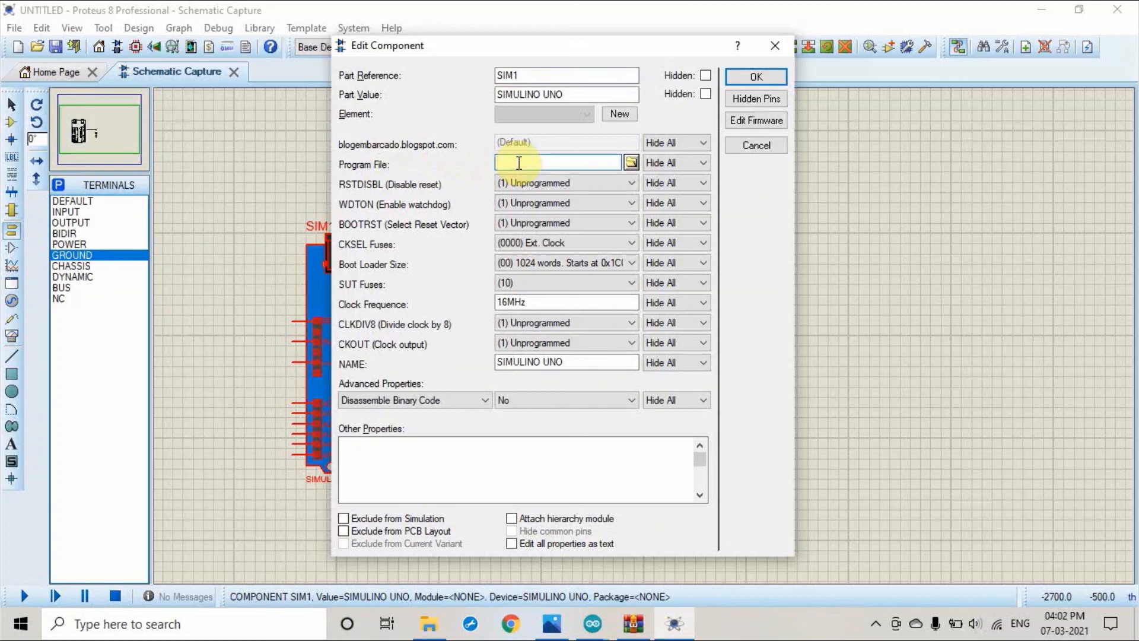
pyautogui.hotkey('ctrl', 'v')
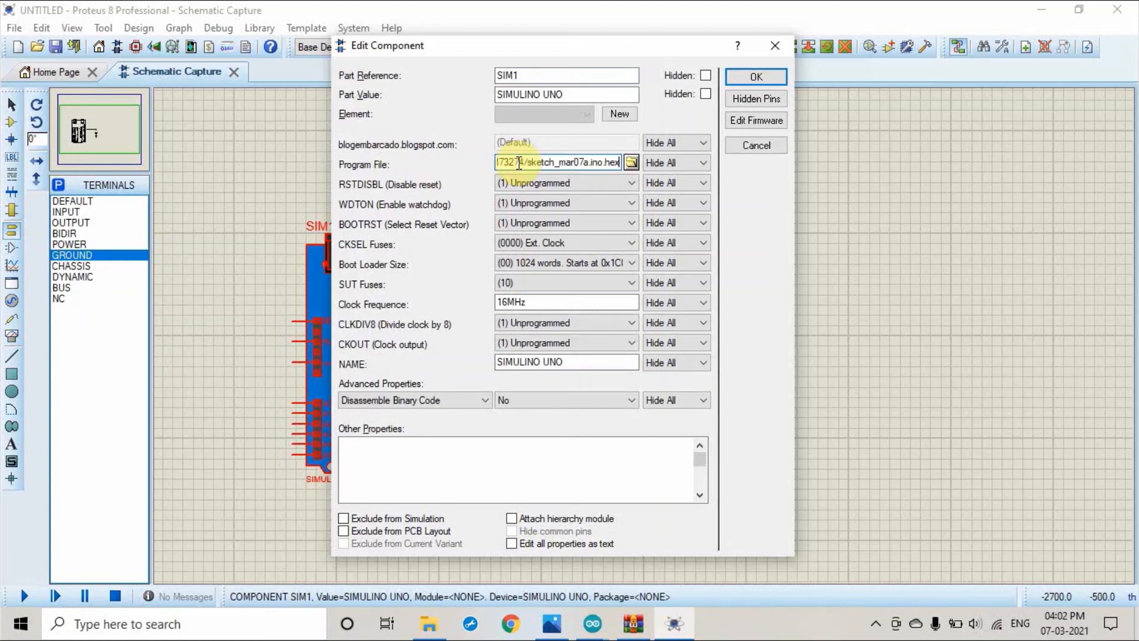
pyautogui.click(756, 76)
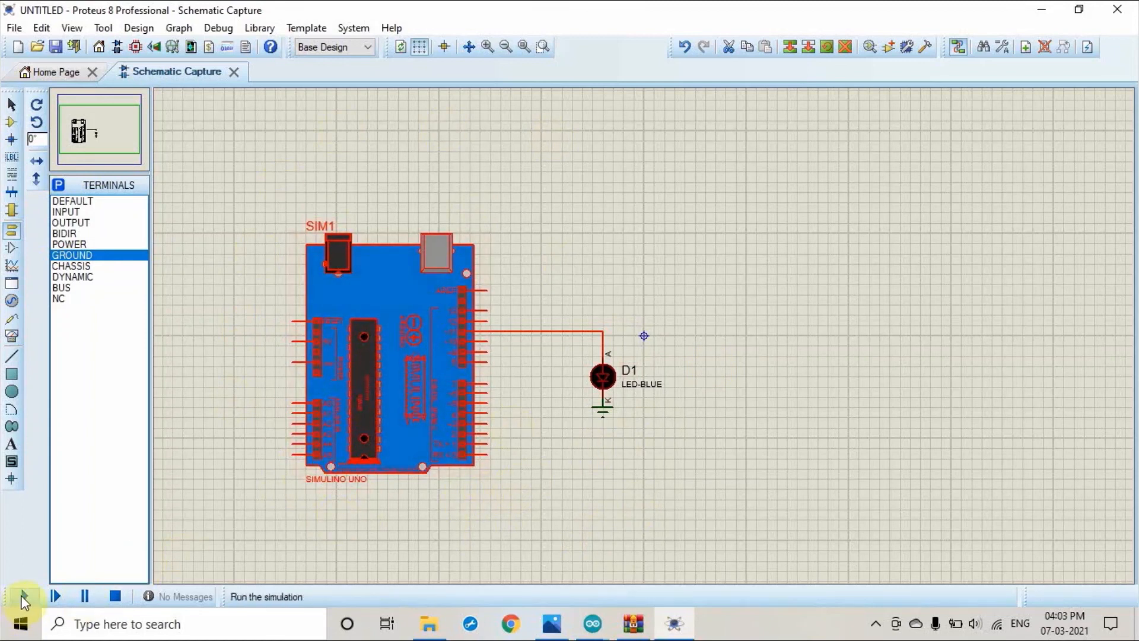
# Step: Run the schematic simulation to check the blue LED's blinking on pin 11, and stop it after about half a minute
pyautogui.click(24, 597)
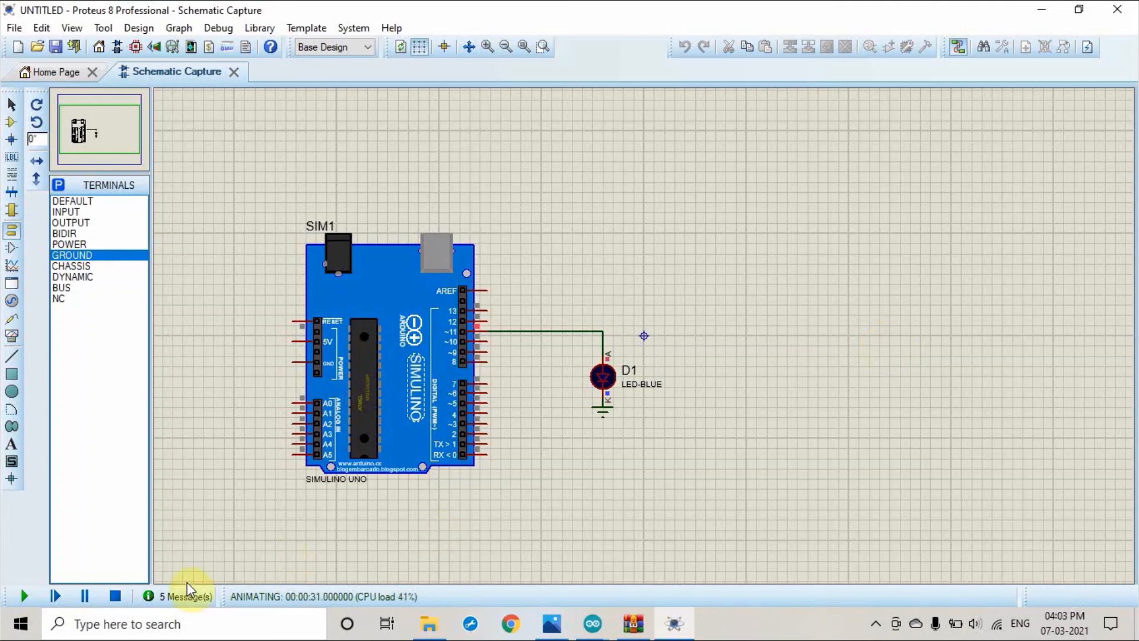
pyautogui.click(116, 595)
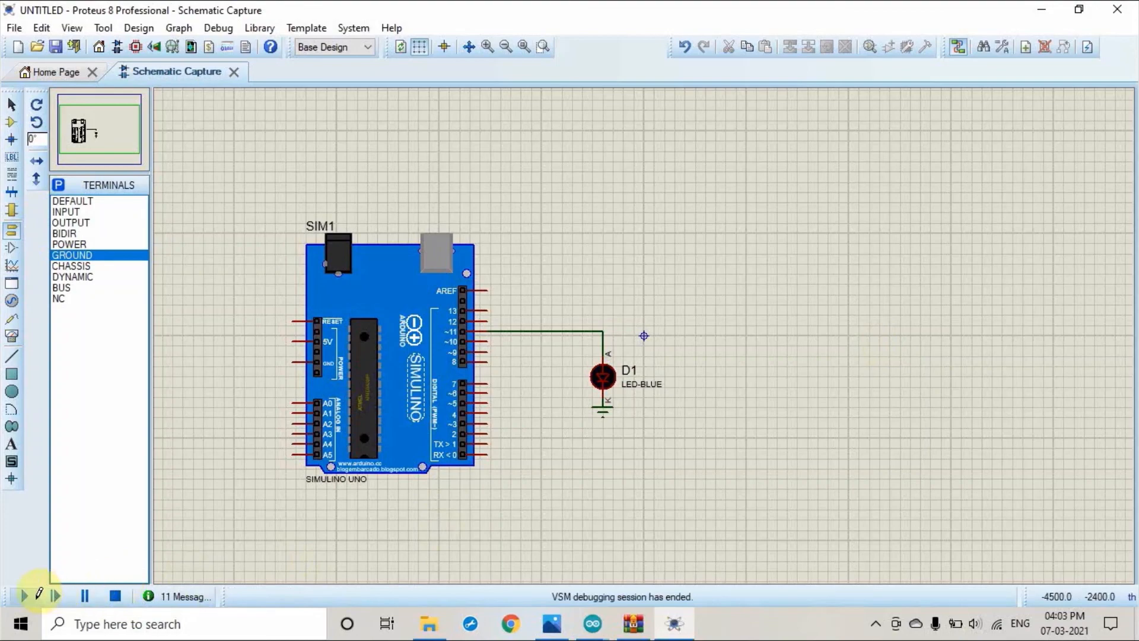